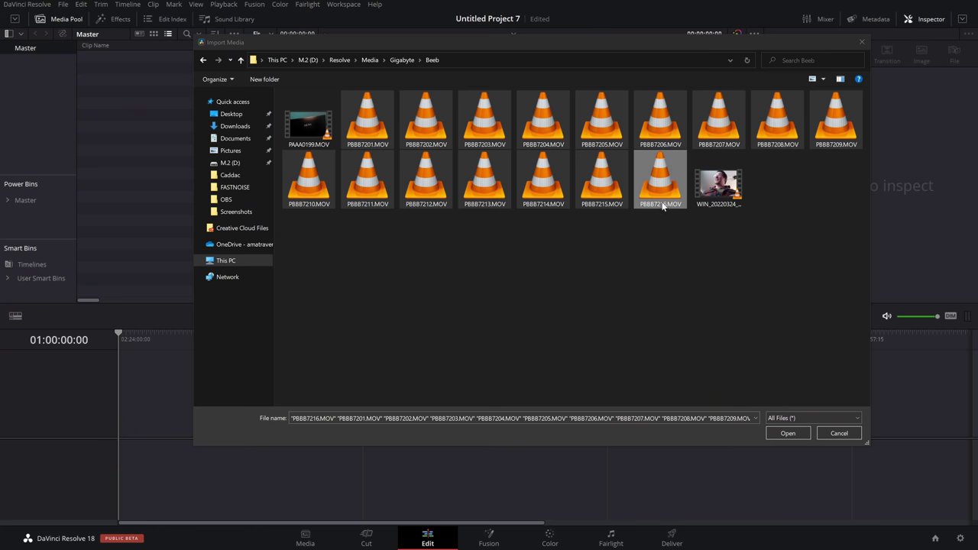
- Import clips PBBB7201.MOV through PBBB7216.MOV into the Master bin and sort them by file name
click(788, 433)
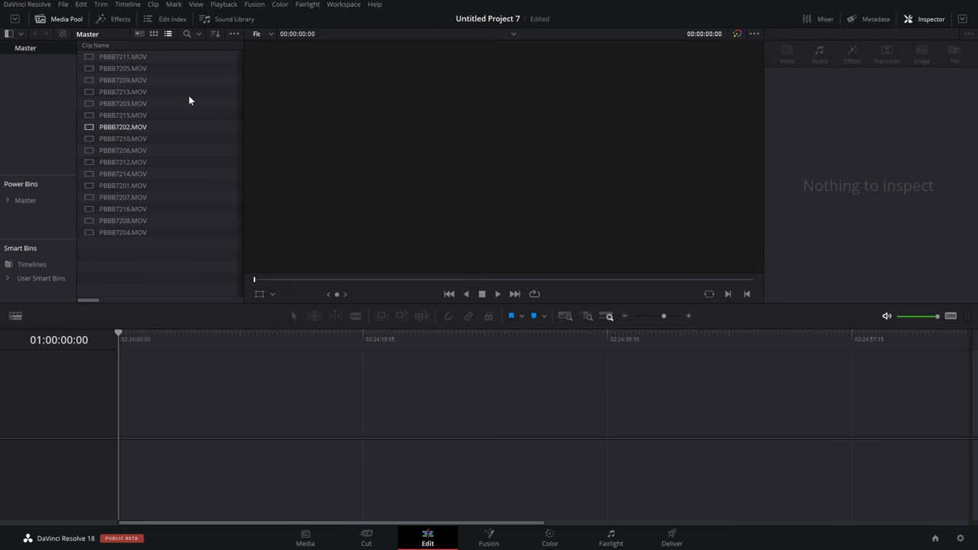
click(215, 35)
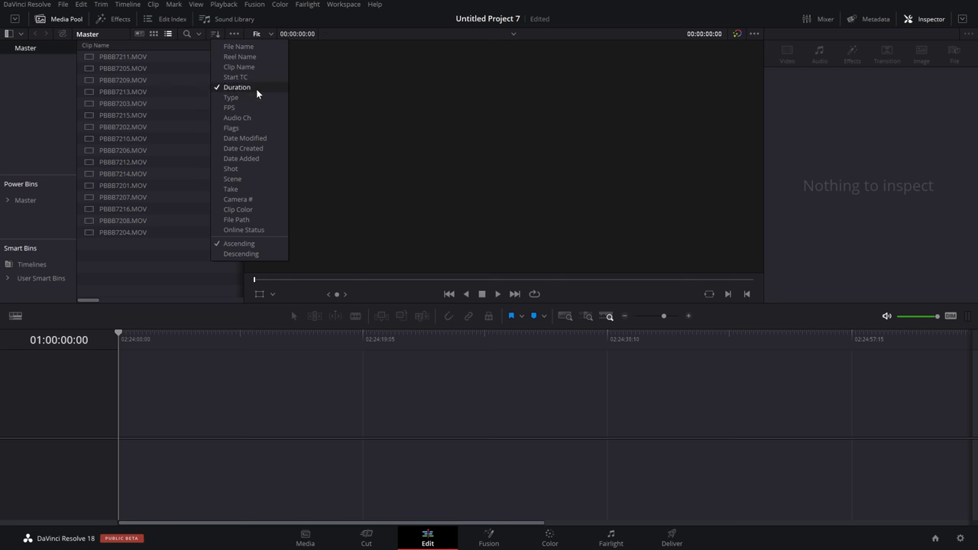
click(236, 46)
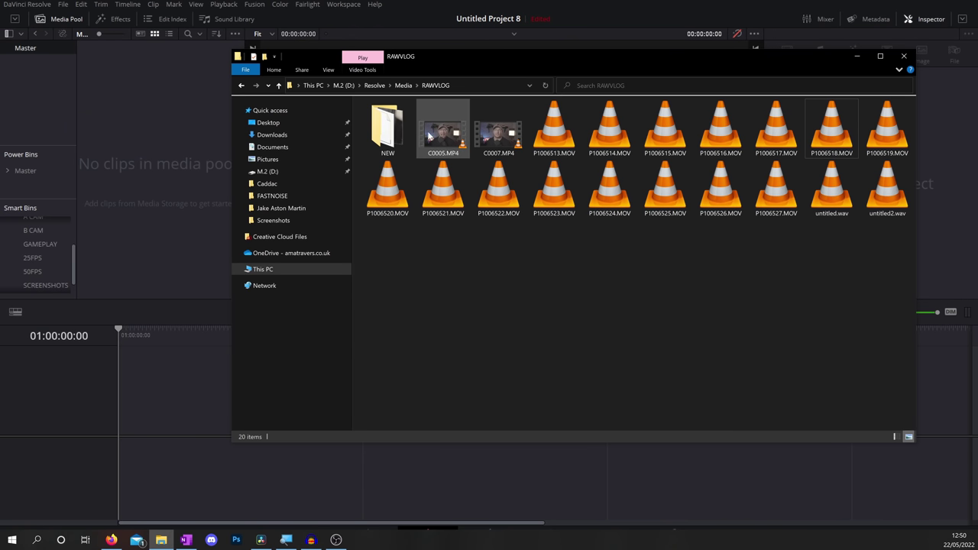
- Import the RAWVLOG folder from the Resolve Media directory as a bin under Master and display its contents
click(402, 86)
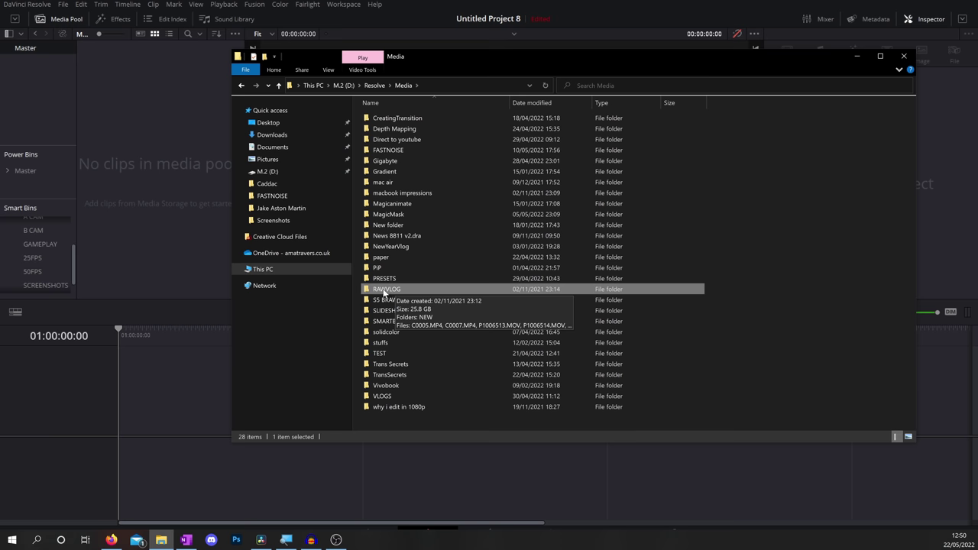
drag(392, 291, 41, 83)
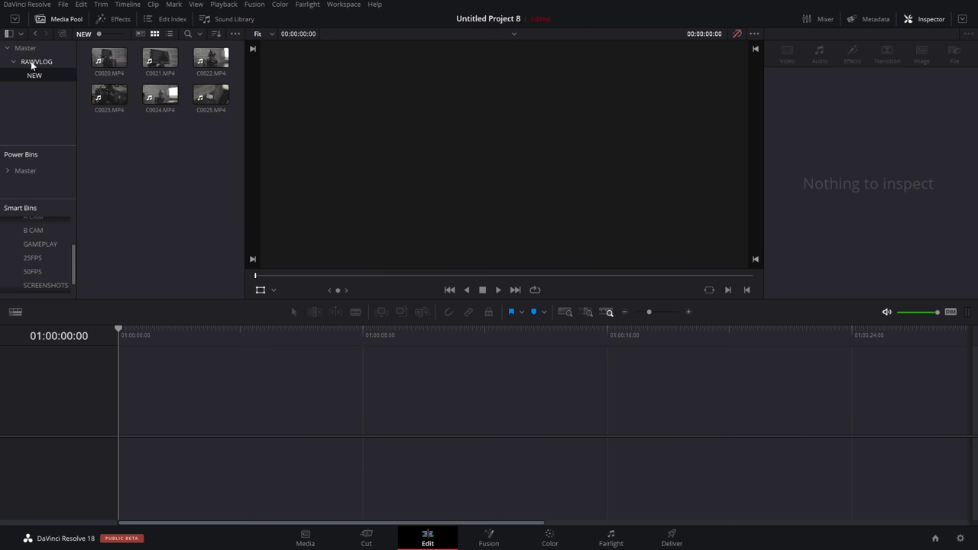
click(30, 61)
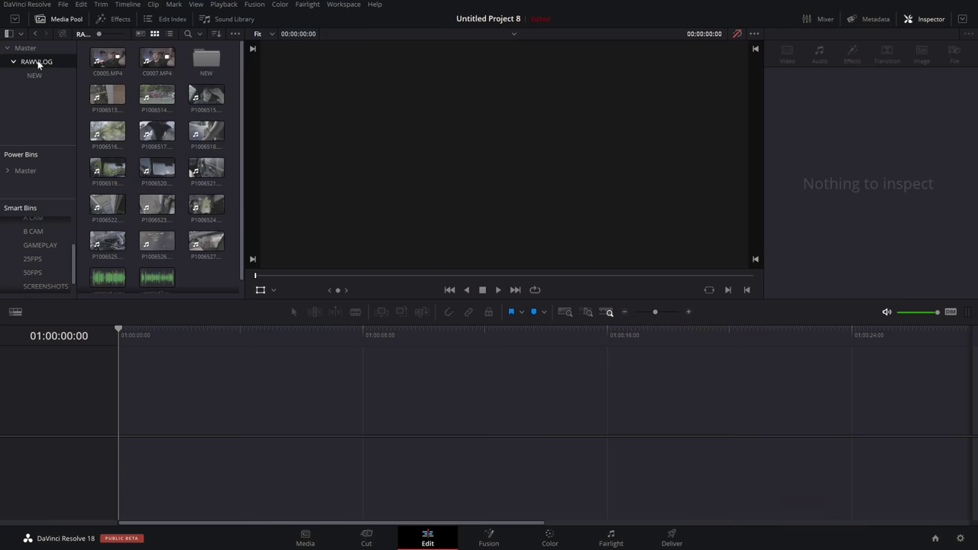
- Open the RAWVLOG bin as a separate window and position it over the viewer
right_click(38, 63)
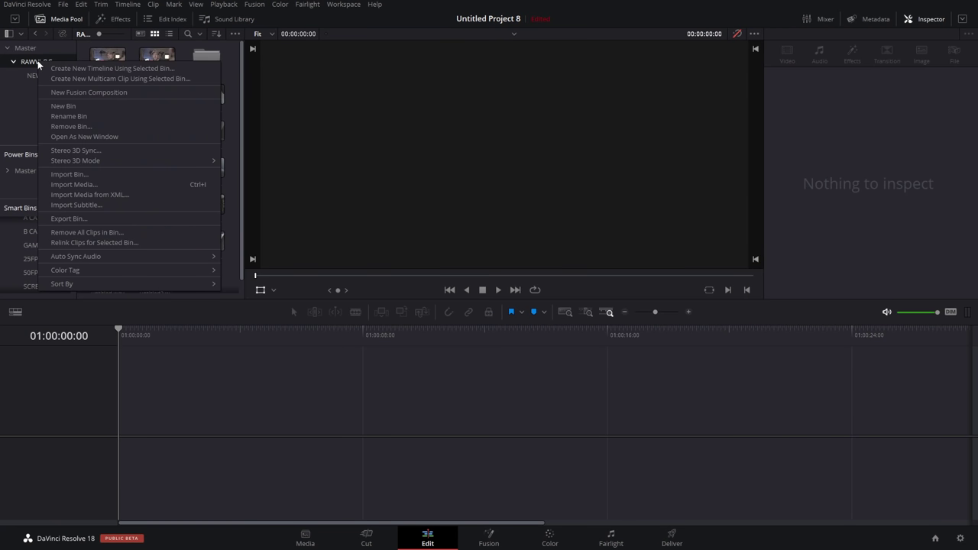
click(81, 136)
drag(464, 178, 411, 91)
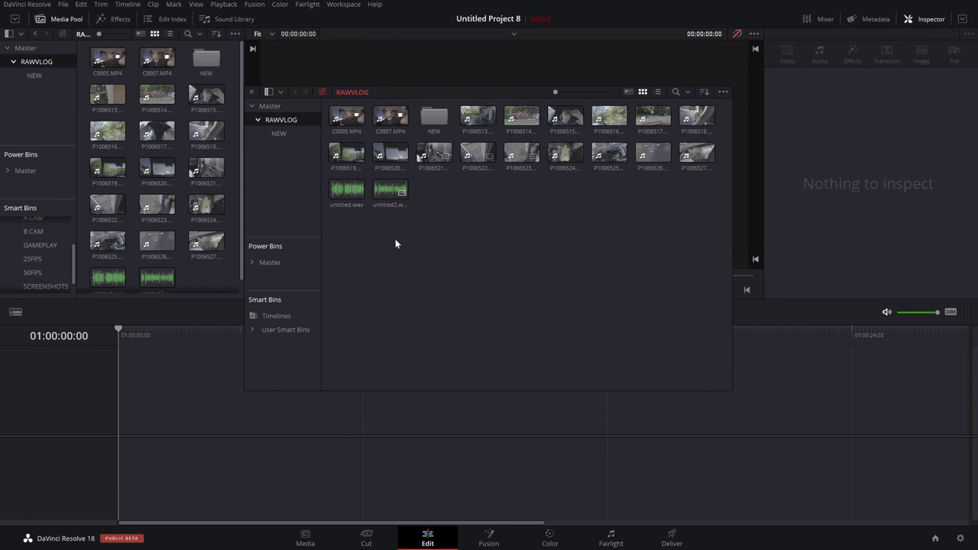
- Hide the docked media pool, bring the floating RAWVLOG window back to the front and reposition it over the viewer
click(61, 20)
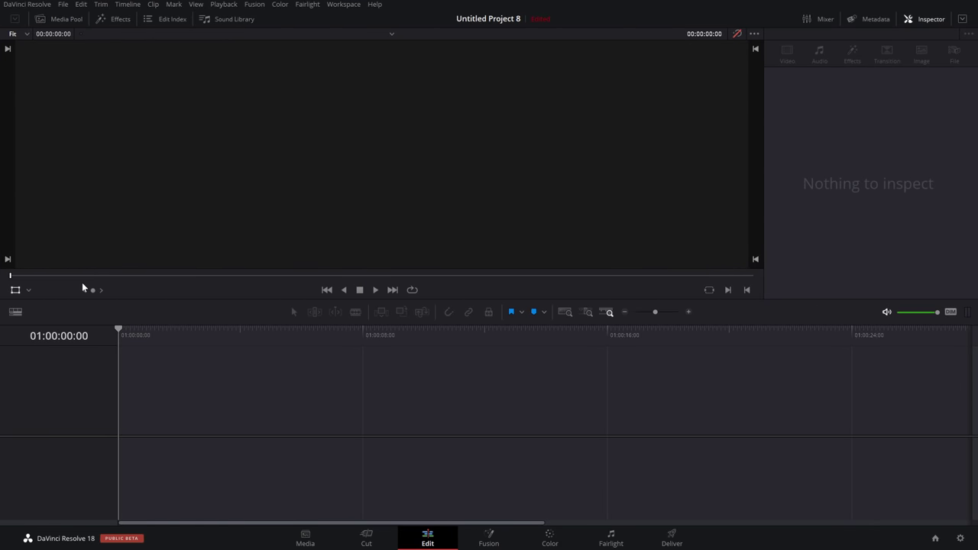
key(alt+Tab)
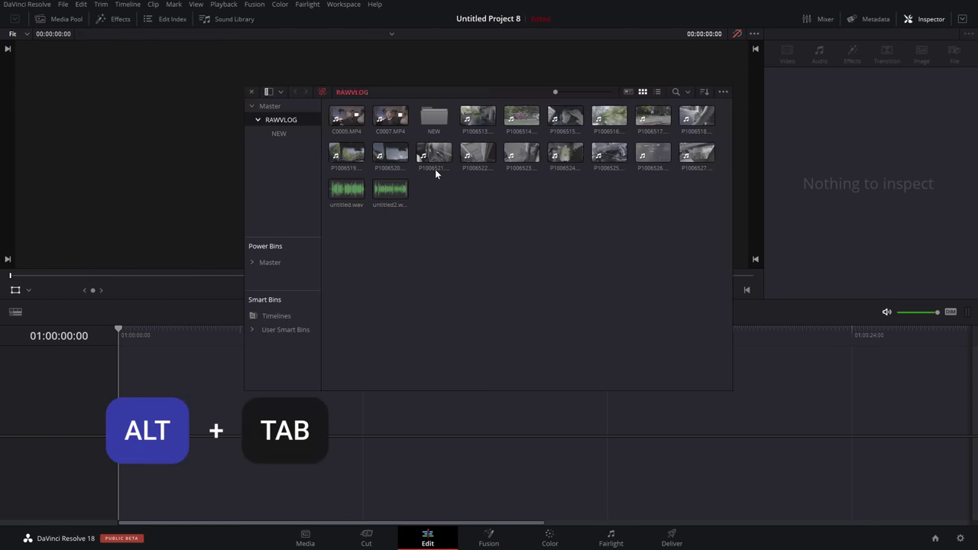
drag(447, 91, 270, 49)
- Add clip P1006513.MOV from the floating RAWVLOG bin to a new timeline and show the effects library
drag(341, 76, 530, 428)
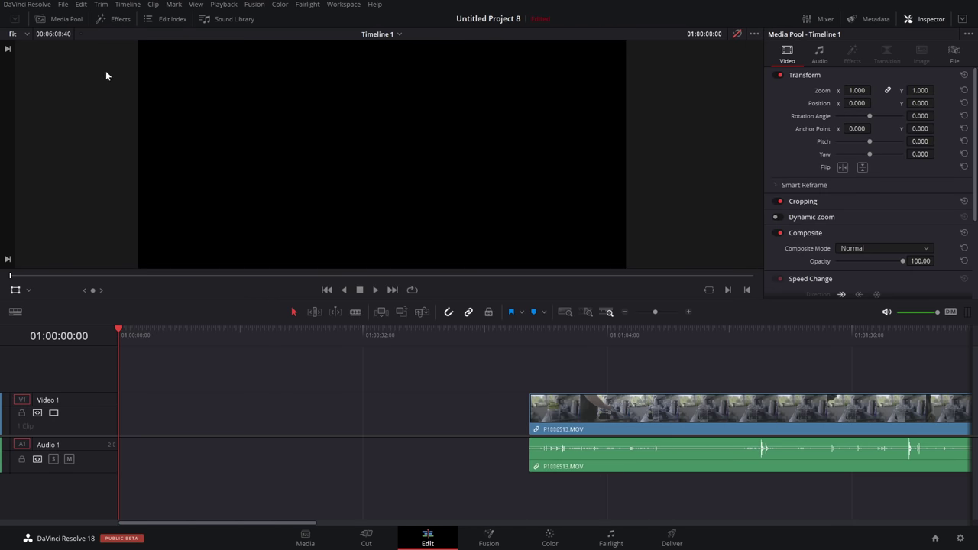
click(116, 19)
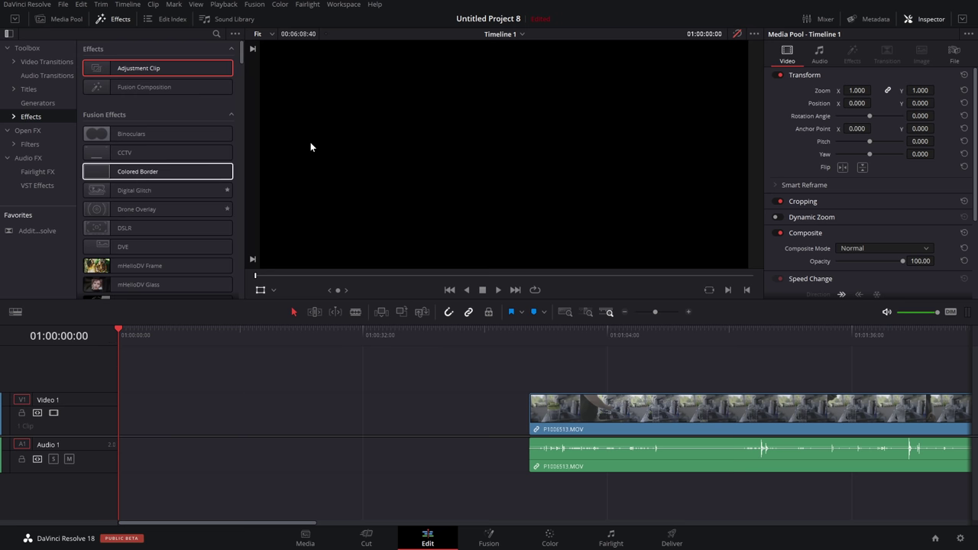
- Bring the floating RAWVLOG window back and place clip C0005.MP4 on the Video 1 track
key(ctrl+shift+1)
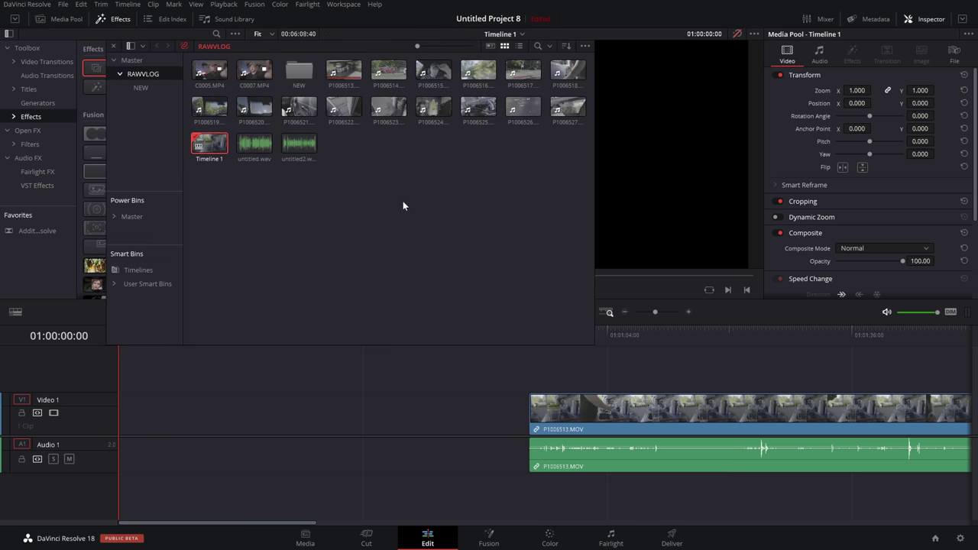
drag(208, 80, 474, 407)
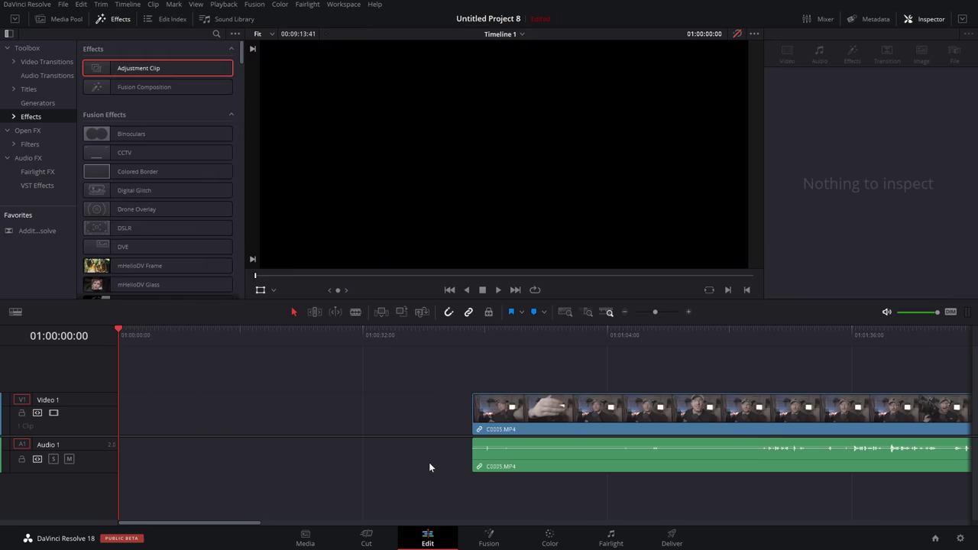
- Bring the floating bin back and add a range of clips starting at P1006513.MOV to the timeline
key(ctrl+shift+1)
click(344, 73)
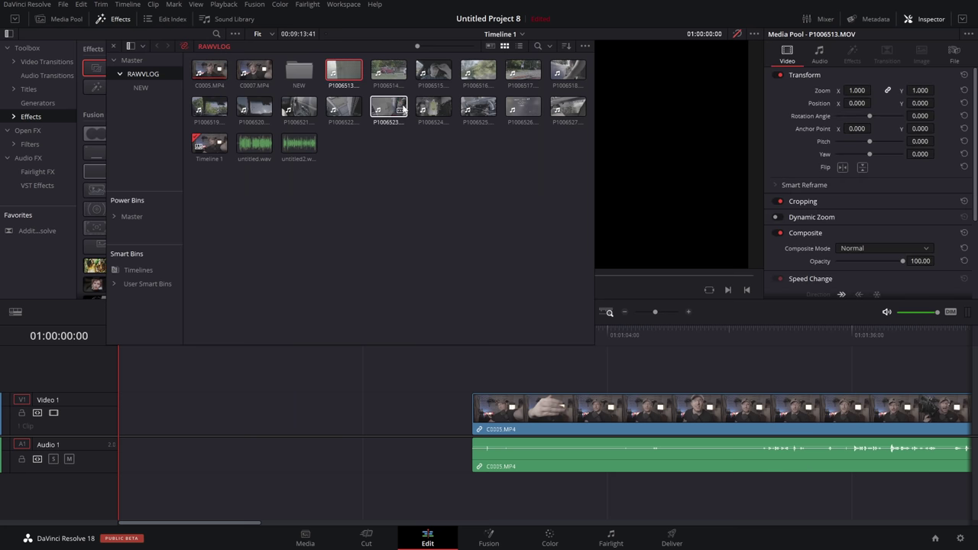
shift+click(380, 96)
drag(379, 96, 333, 430)
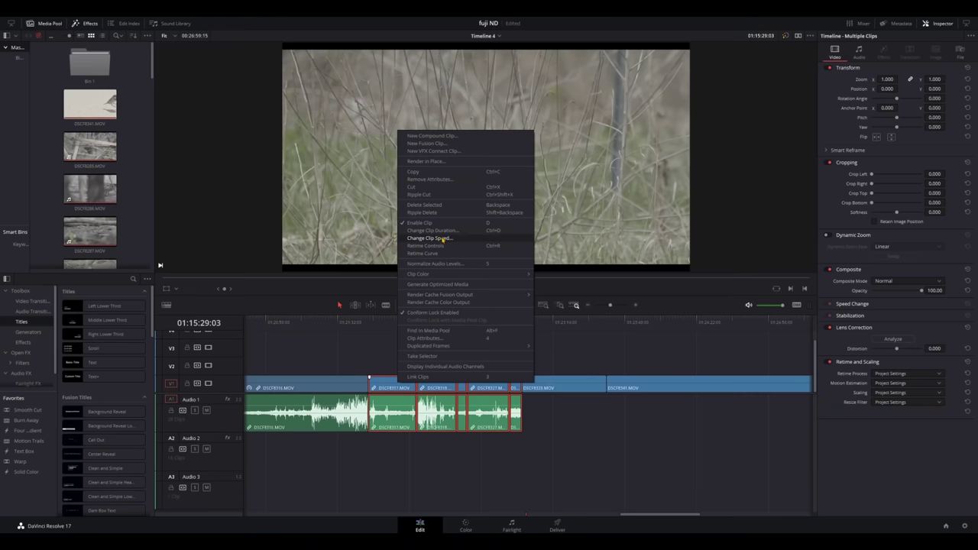
- Open the clip speed settings for the selected timeline clips and apply them
click(443, 239)
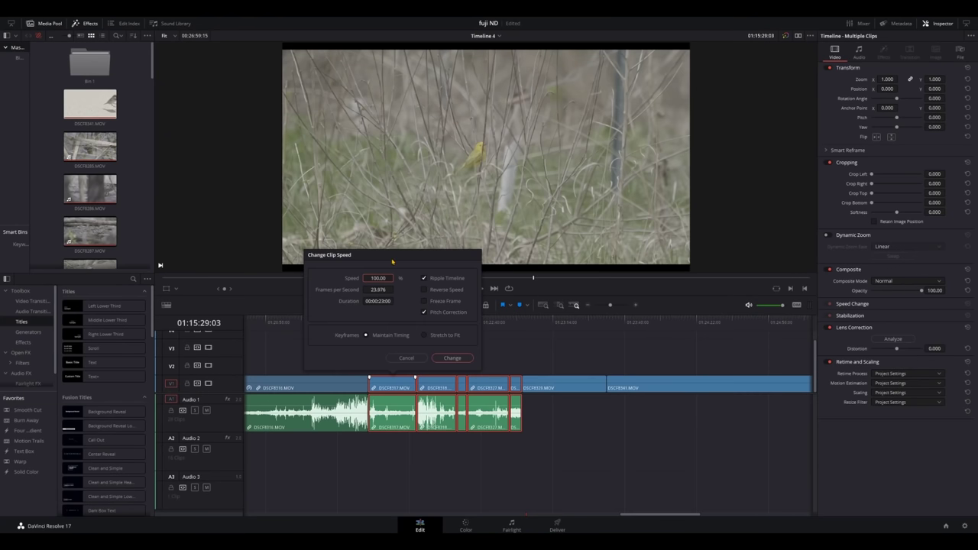
key(Return)
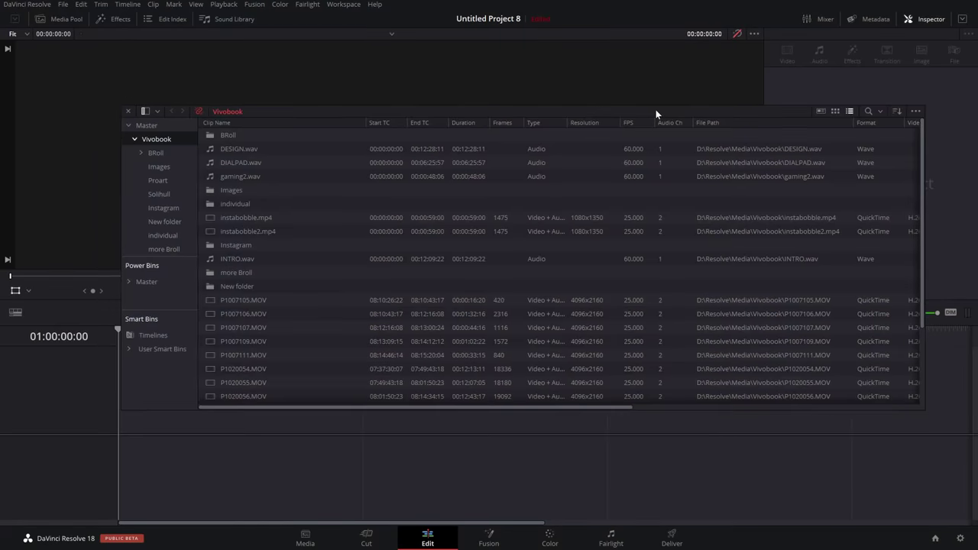
- Check which list columns are available in the floating Vivobook bin and open its Solihull sub-bin
drag(656, 109, 615, 87)
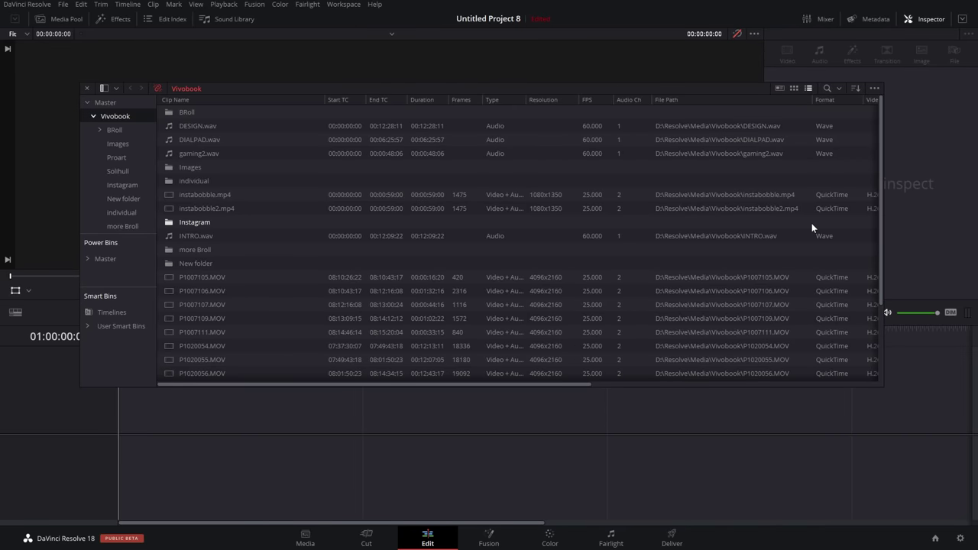
right_click(591, 102)
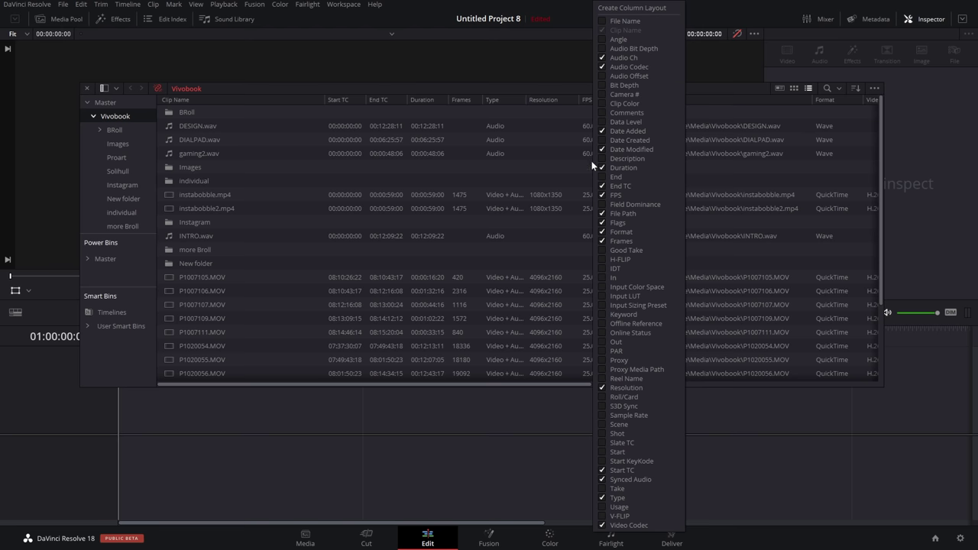
click(561, 89)
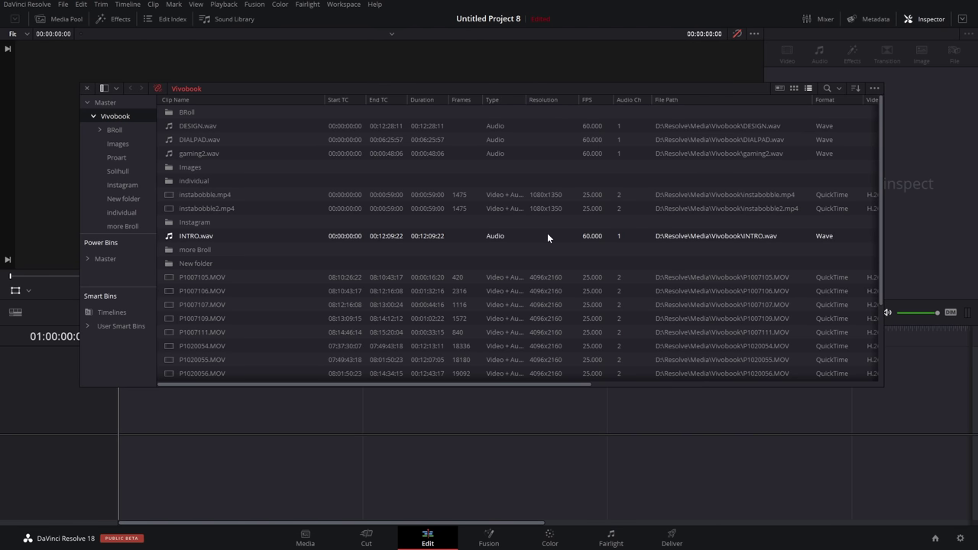
scroll(547, 232, down, 3)
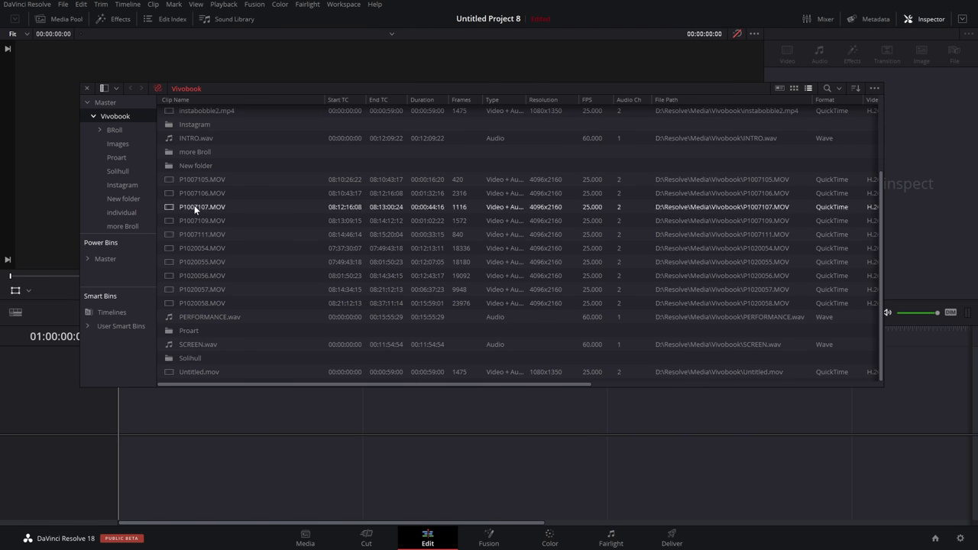
click(117, 172)
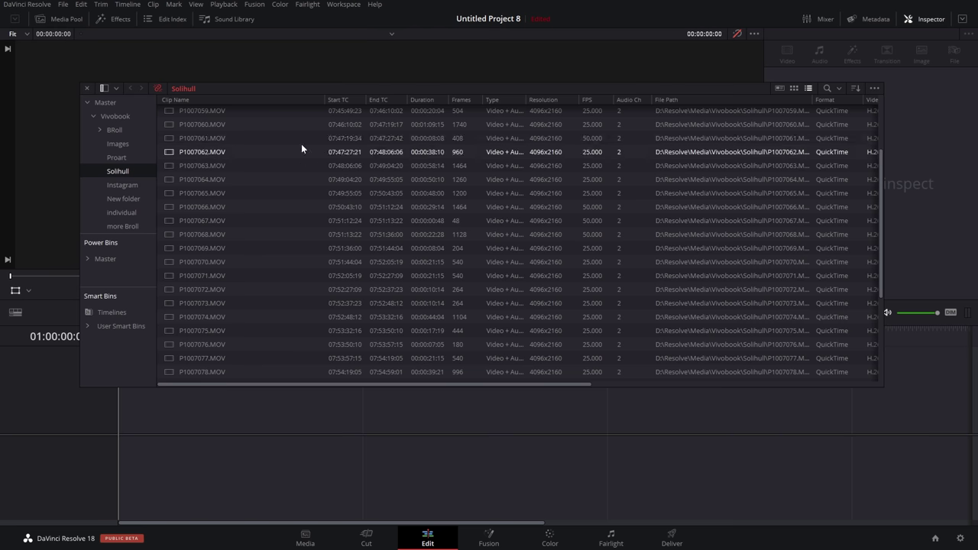
- Try setting the video frame rate of P1007061.MOV to 25 in its clip attributes and discard the change
click(202, 139)
right_click(191, 138)
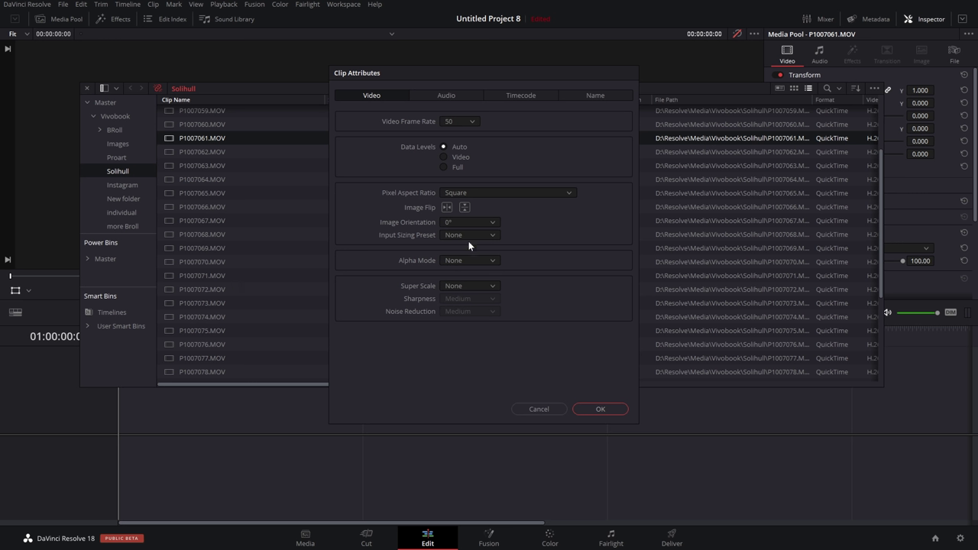
click(462, 120)
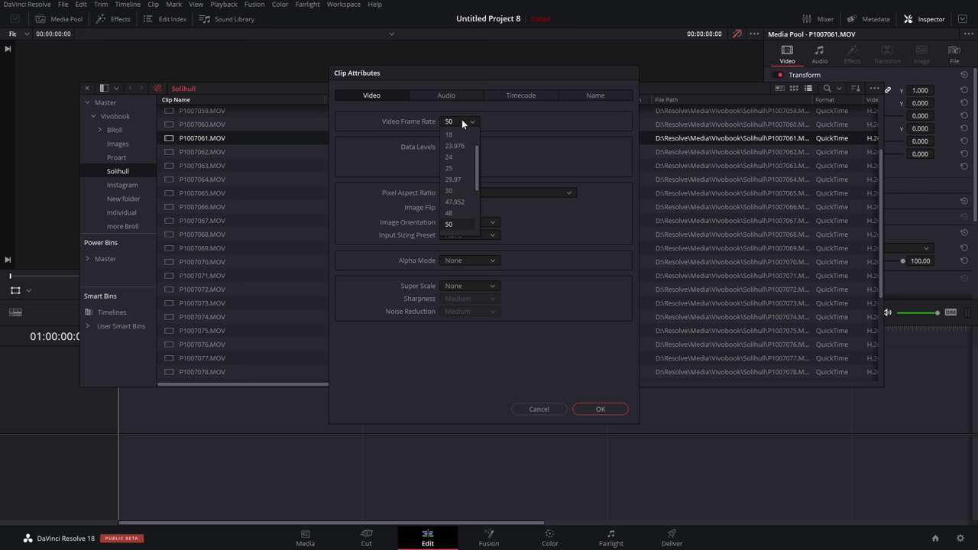
click(457, 166)
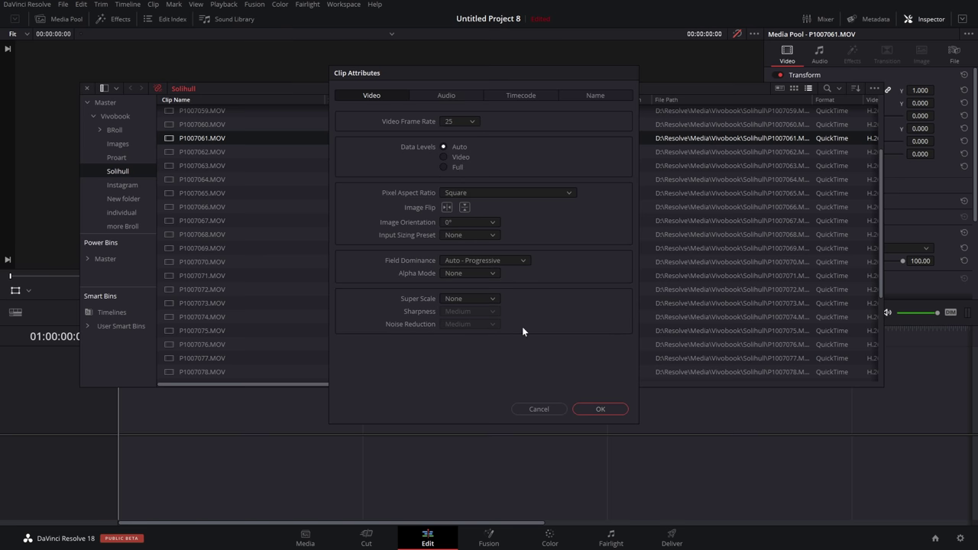
click(538, 410)
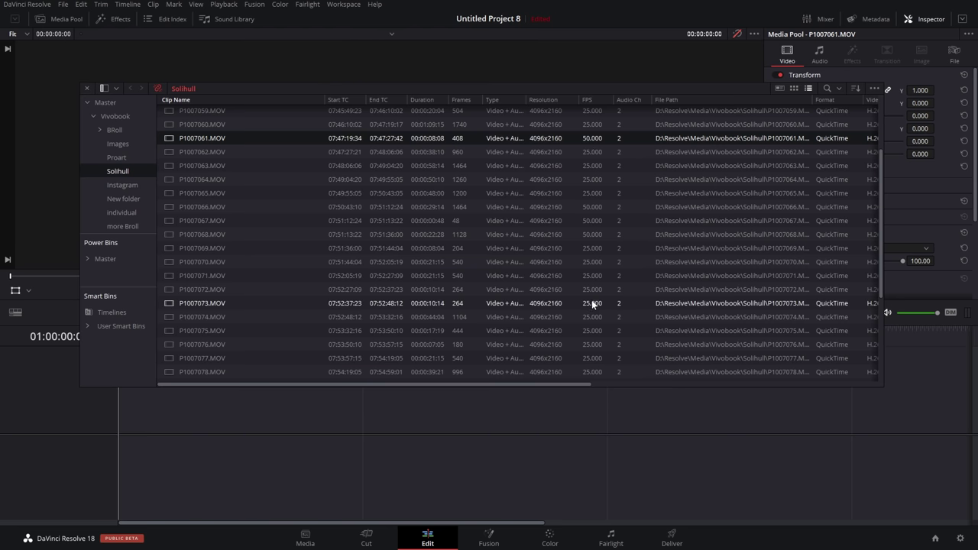
- Filter the Solihull bin's clips by FPS with the value 50
click(827, 88)
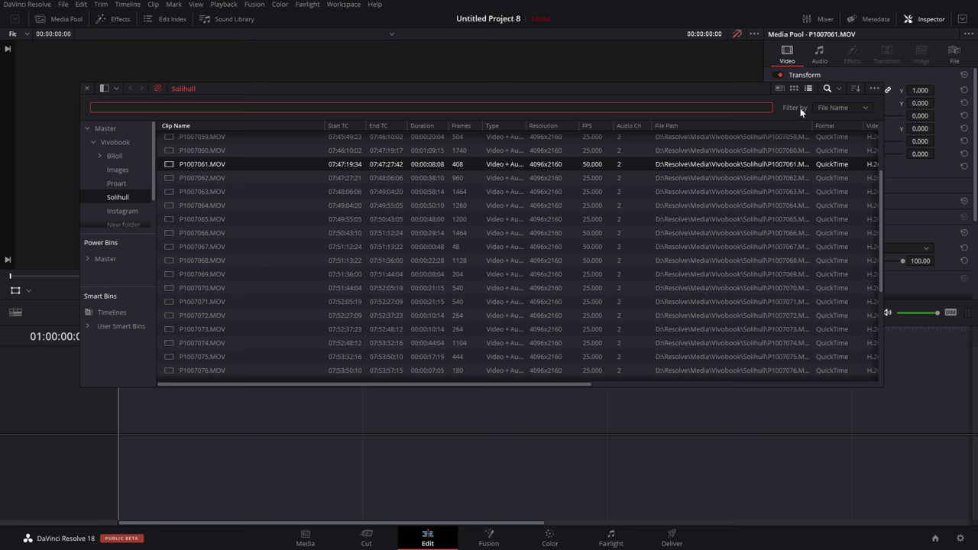
click(865, 108)
scroll(850, 164, down, 3)
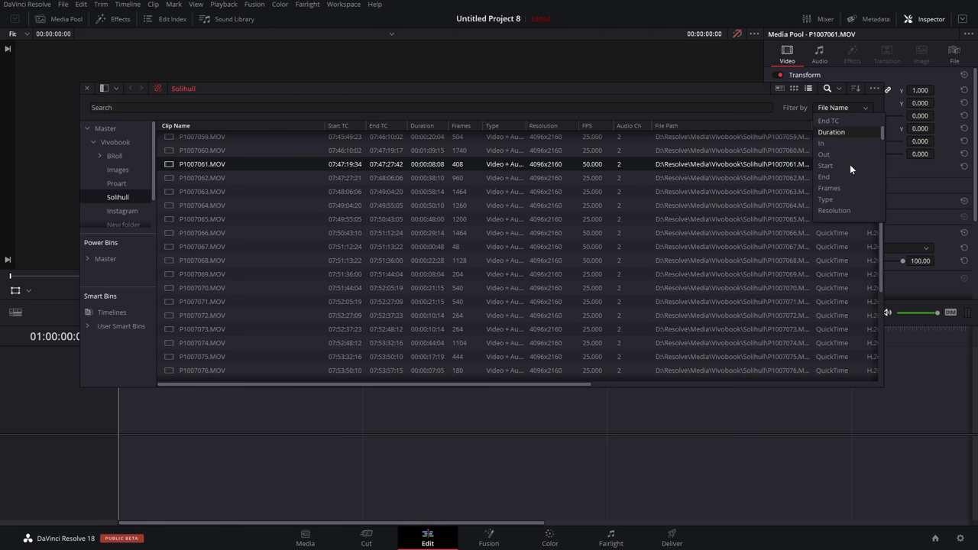
click(828, 189)
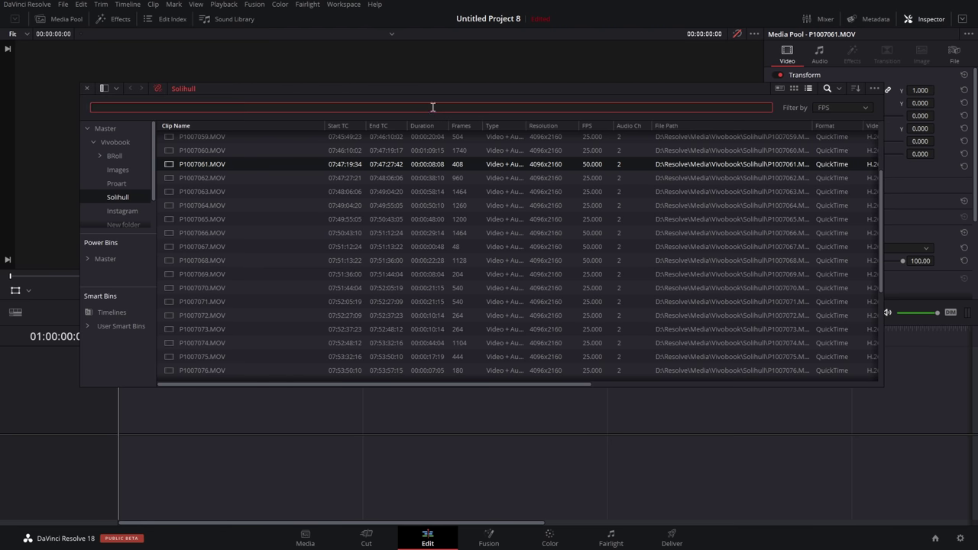
text(50)
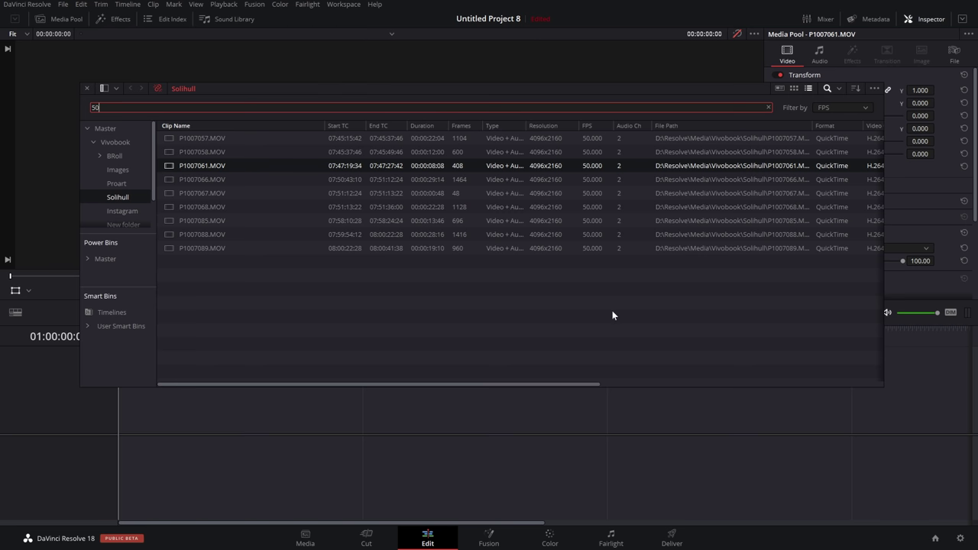
- Select the filtered 50 fps clips and open their available clip actions
drag(657, 321, 356, 151)
right_click(357, 152)
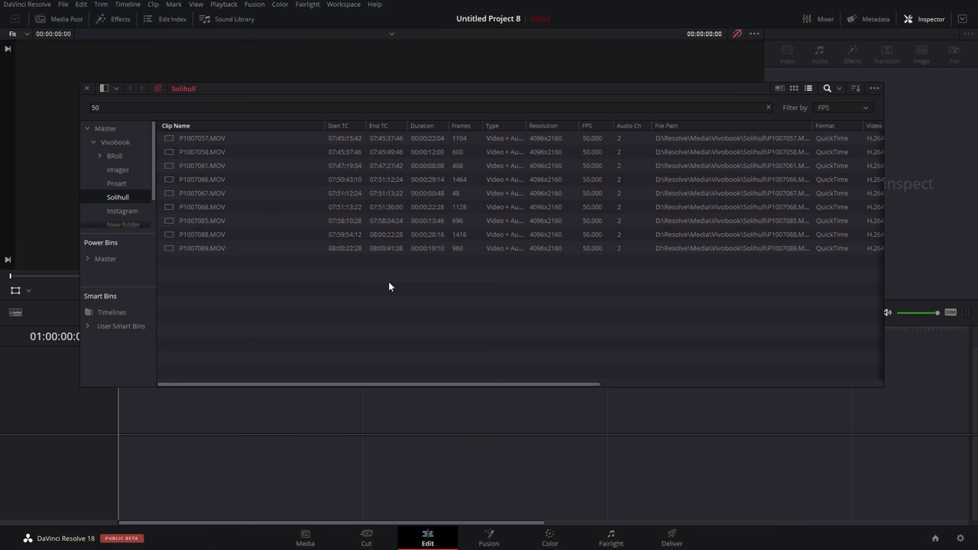
click(203, 221)
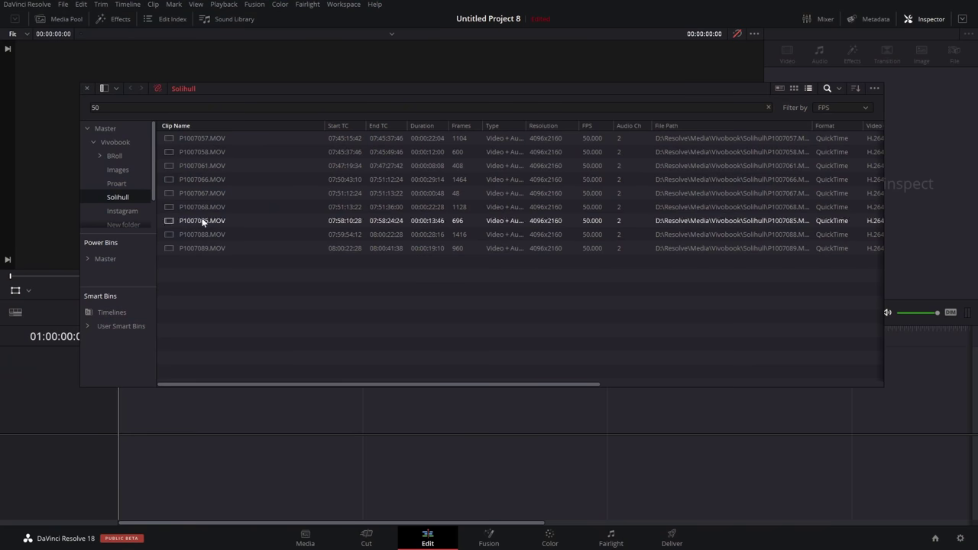
- Check the option for adding a smart bin and expand the User Smart Bins list
right_click(101, 342)
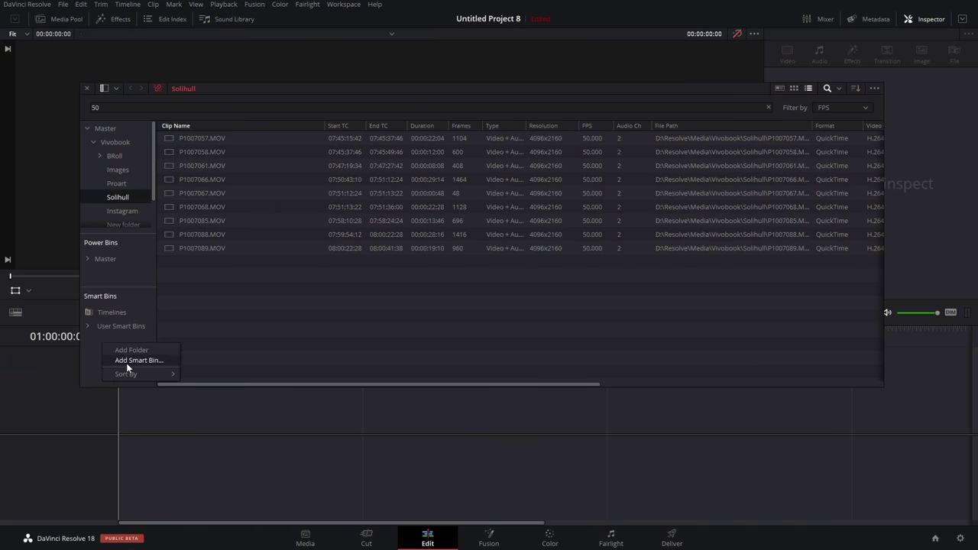
click(87, 328)
click(87, 328)
scroll(130, 331, down, 1)
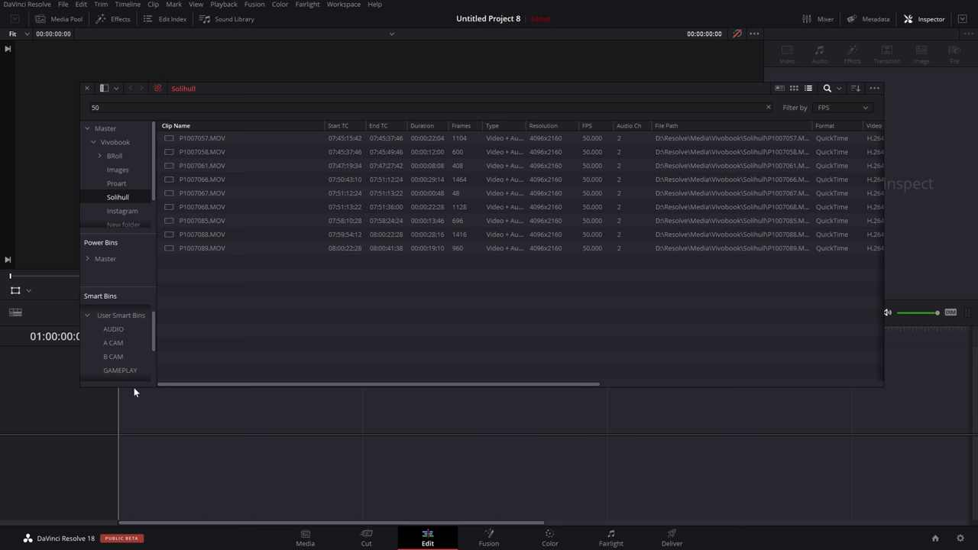
- Enlarge the floating bin window and look through the 25FPS and 50FPS smart bins
drag(133, 386, 127, 389)
click(114, 389)
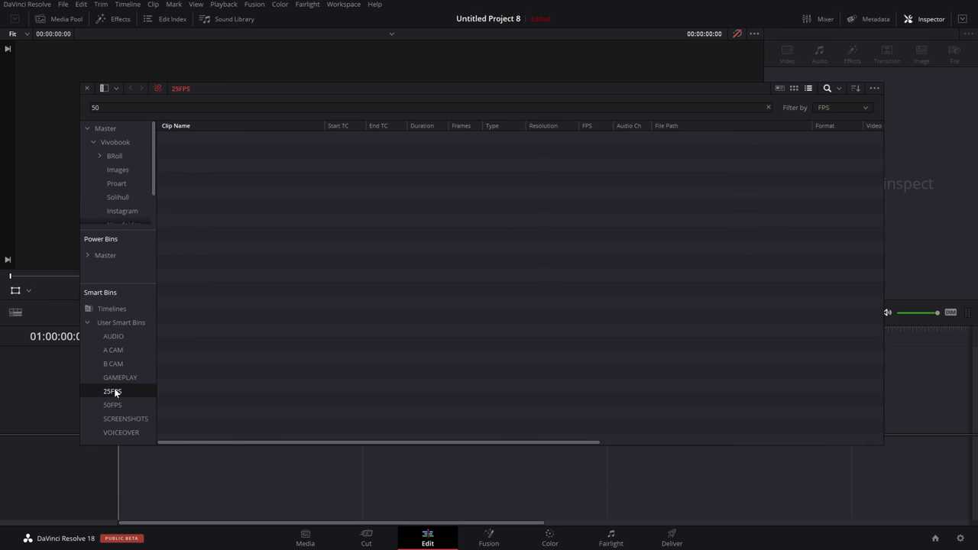
click(114, 405)
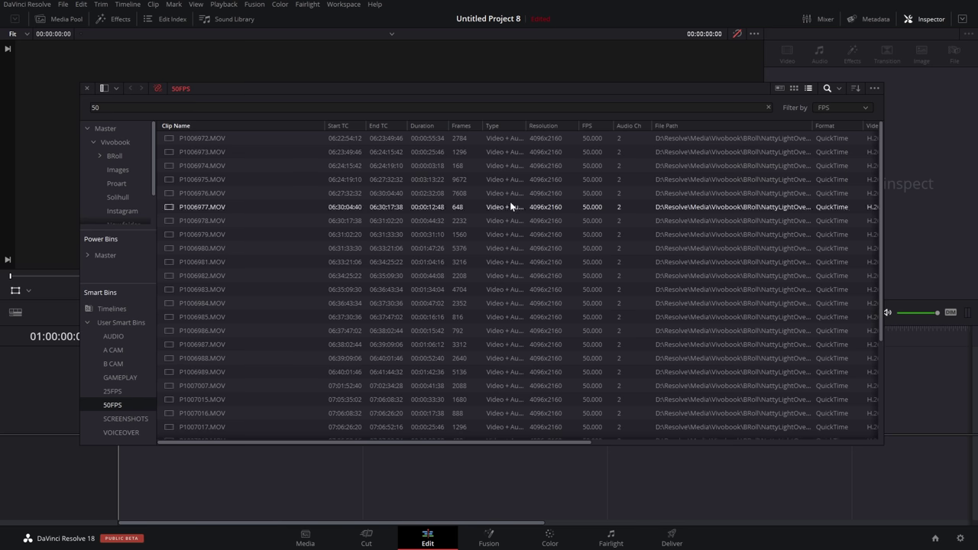
scroll(516, 226, down, 3)
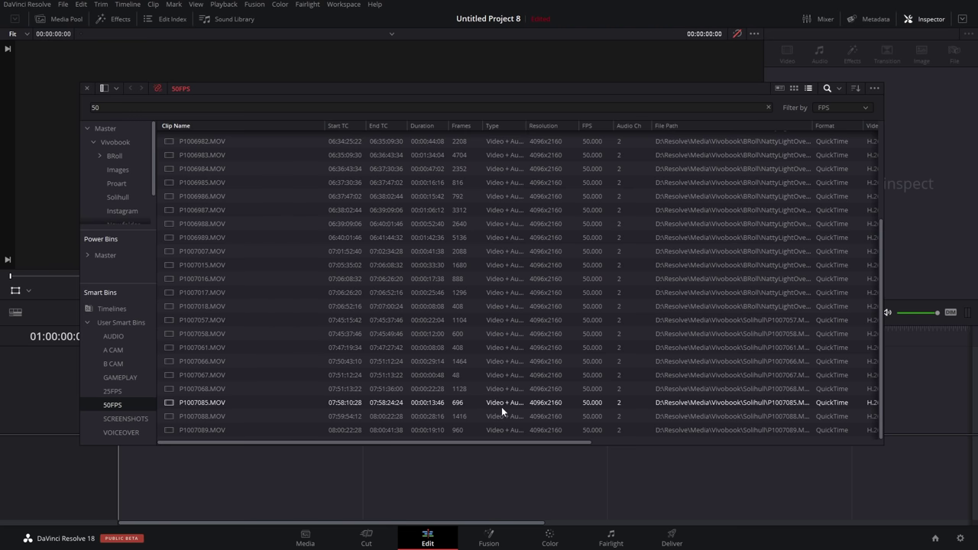
scroll(501, 304, up, 3)
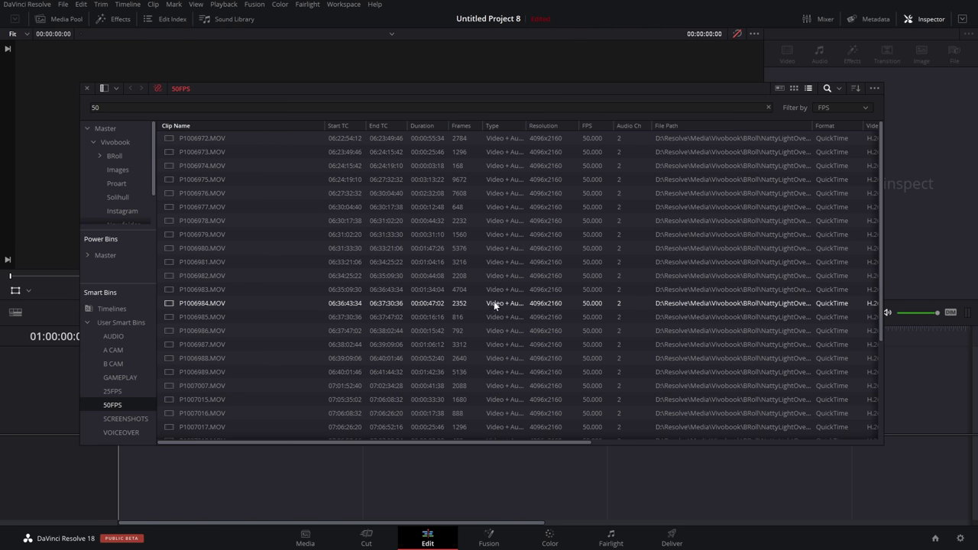
- Select all clips in the 50FPS smart bin and check the Clip Attributes option among their available actions
scroll(494, 304, down, 3)
click(483, 258)
key(ctrl+a)
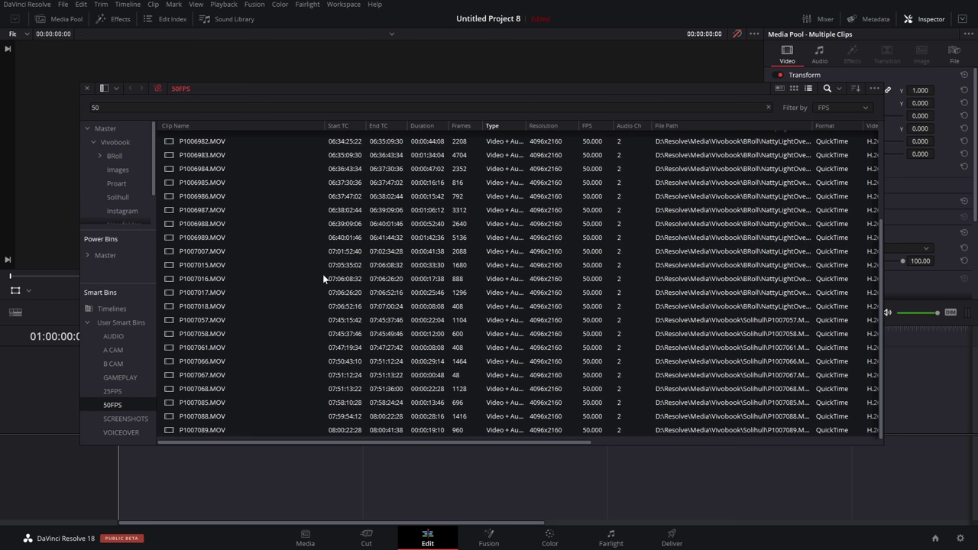
right_click(324, 275)
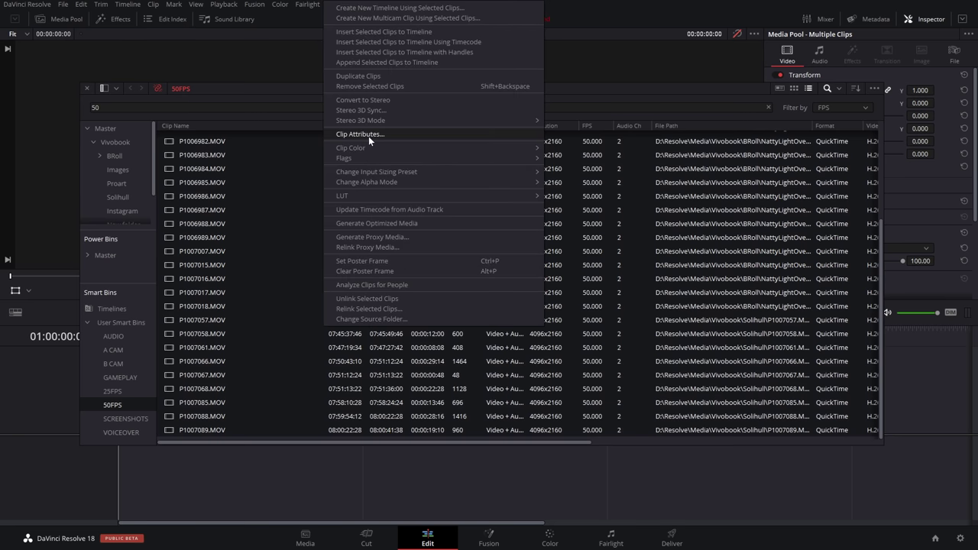
key(Escape)
- Look through the clips collected in the 25FPS smart bin
click(112, 392)
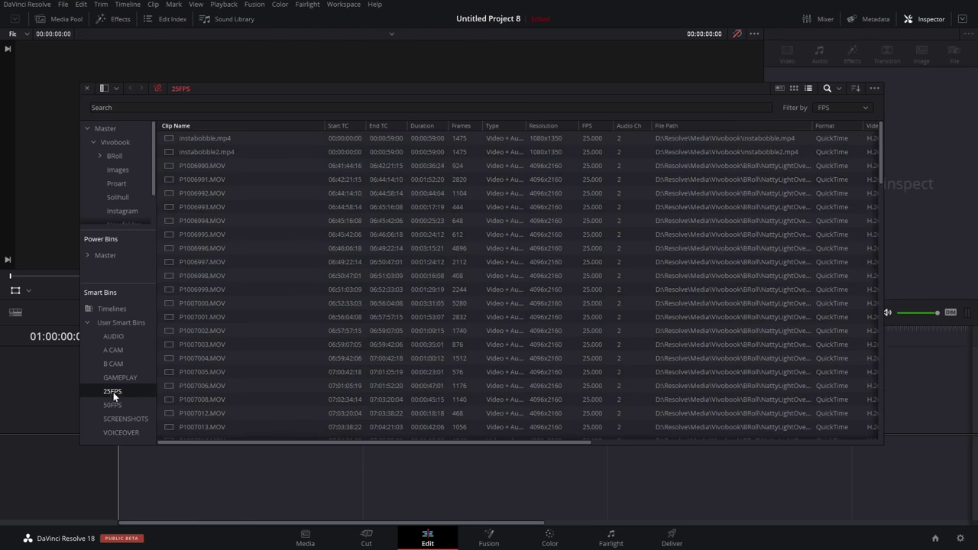
scroll(459, 277, down, 10)
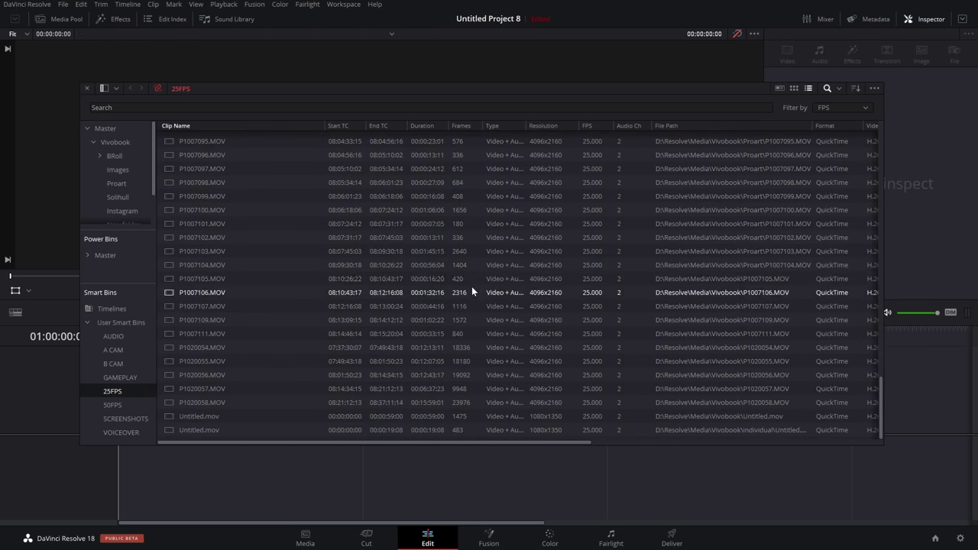
scroll(454, 299, up, 3)
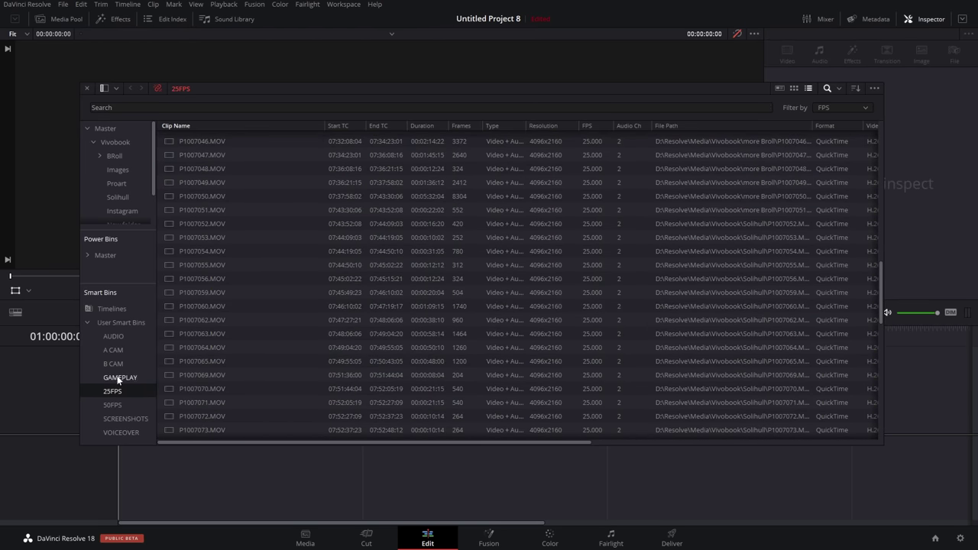
- Collapse the User Smart Bins list and start a new smart bin named 60fps
click(88, 323)
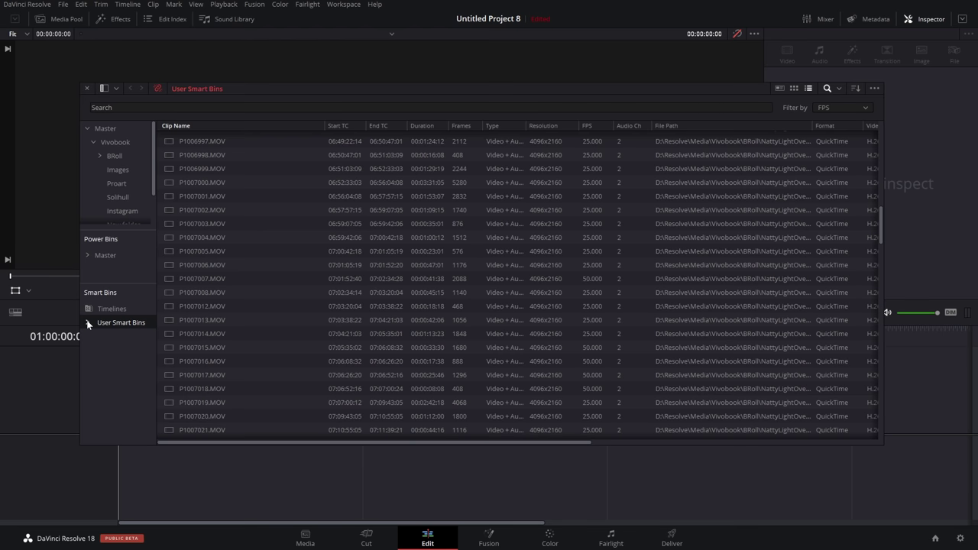
right_click(107, 340)
click(136, 358)
triple_click(363, 201)
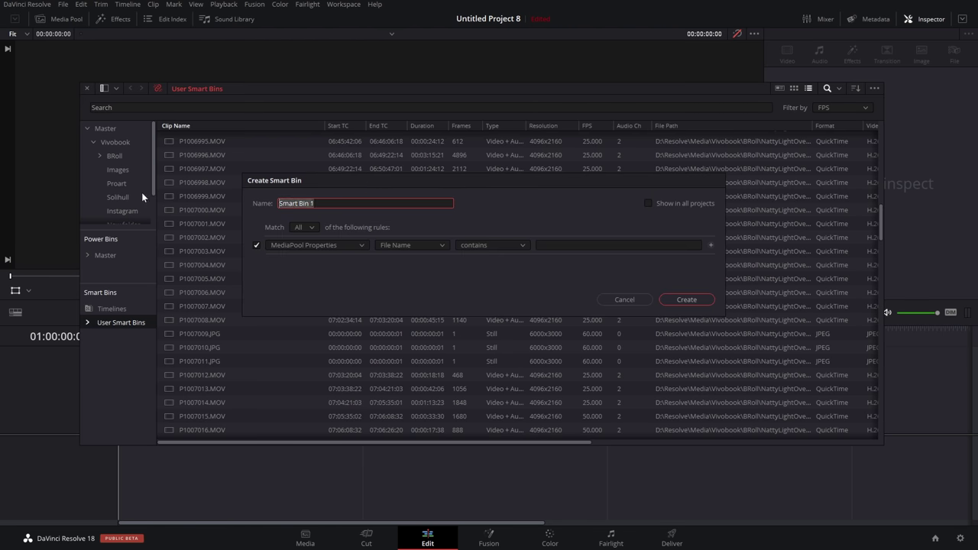
text(60fps)
- Set the new smart bin's matching rule to Frame Rate is 60
click(402, 246)
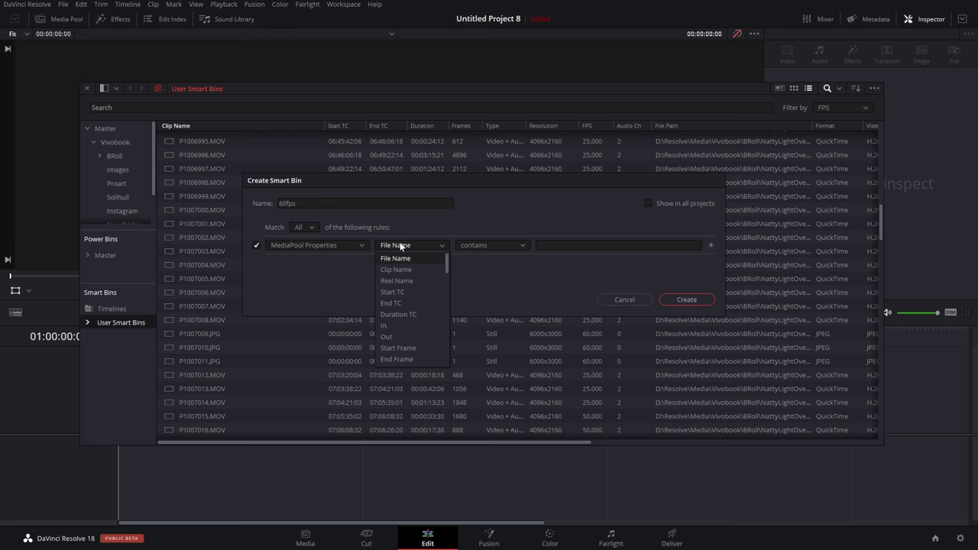
drag(448, 260, 444, 283)
click(401, 292)
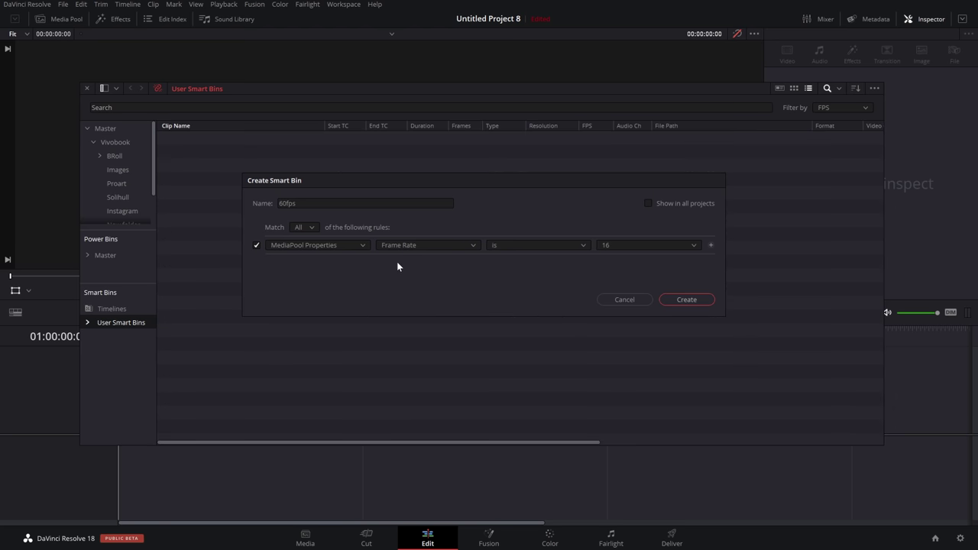
click(639, 244)
scroll(638, 290, down, 4)
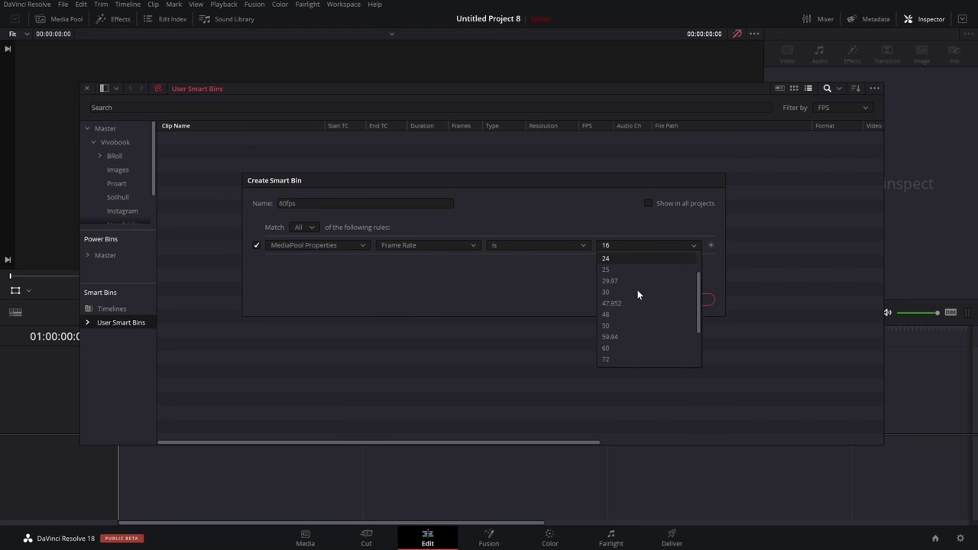
click(623, 313)
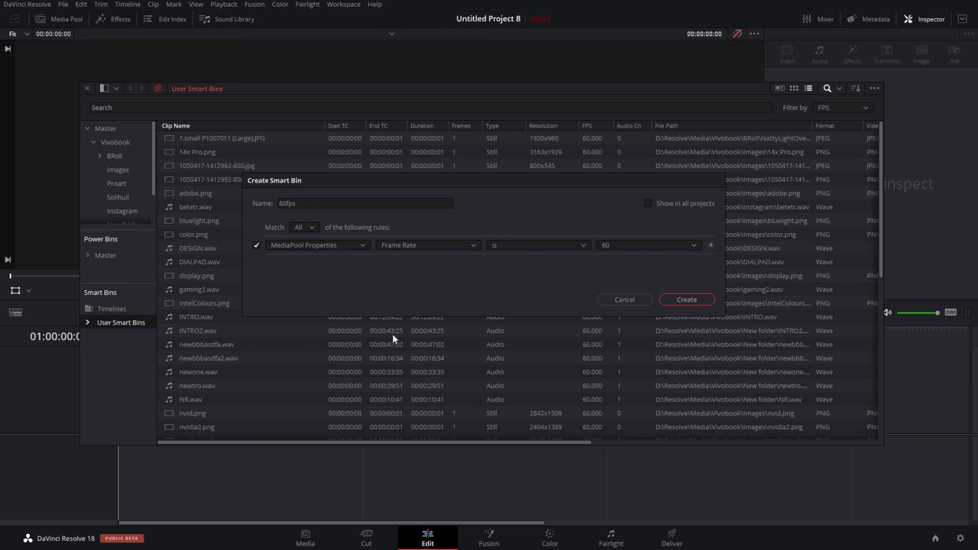
- Make the 60fps smart bin show in all projects, create it and look through its clips
drag(509, 179, 484, 209)
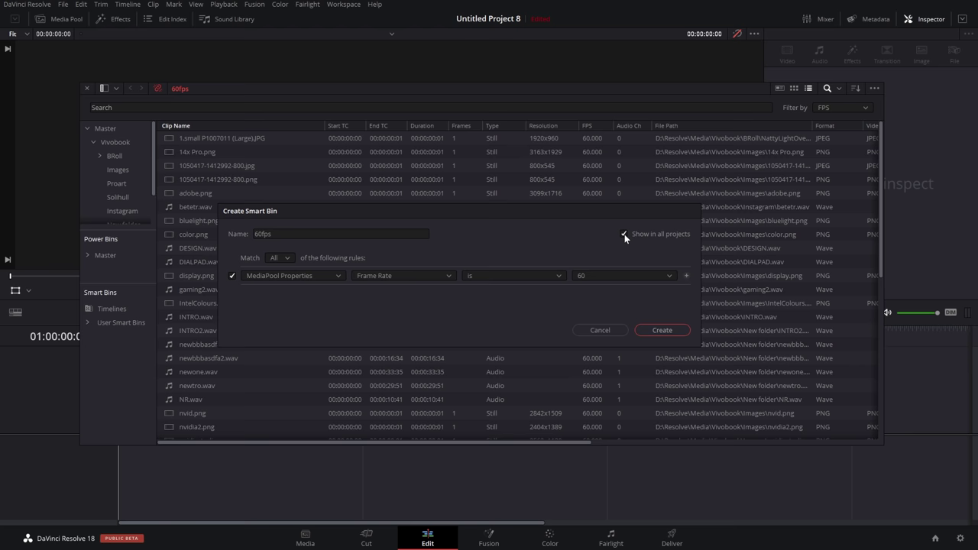
click(662, 330)
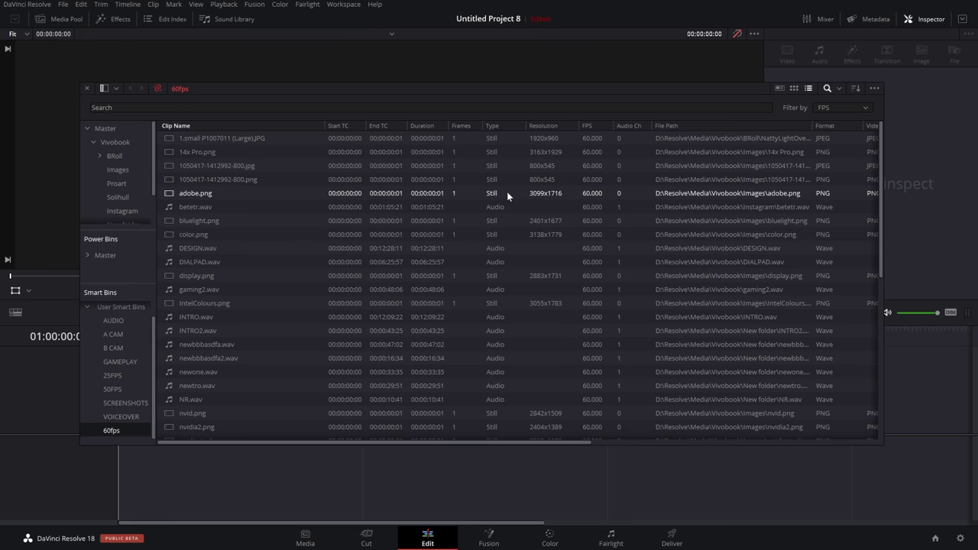
scroll(516, 233, down, 5)
scroll(517, 239, up, 5)
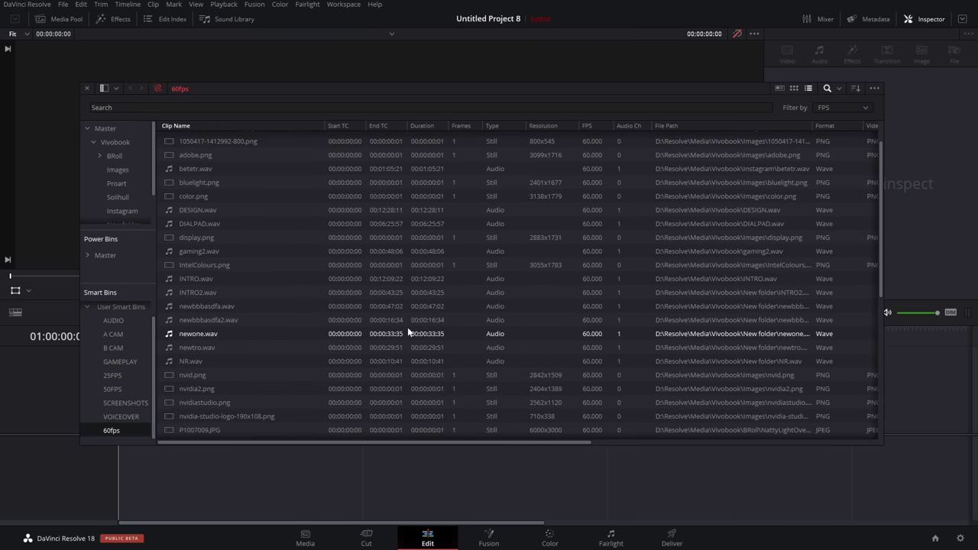
- Try adding a second rule, Resolution is 1920 x 1080, to the 60fps smart bin and discard the edit
right_click(112, 431)
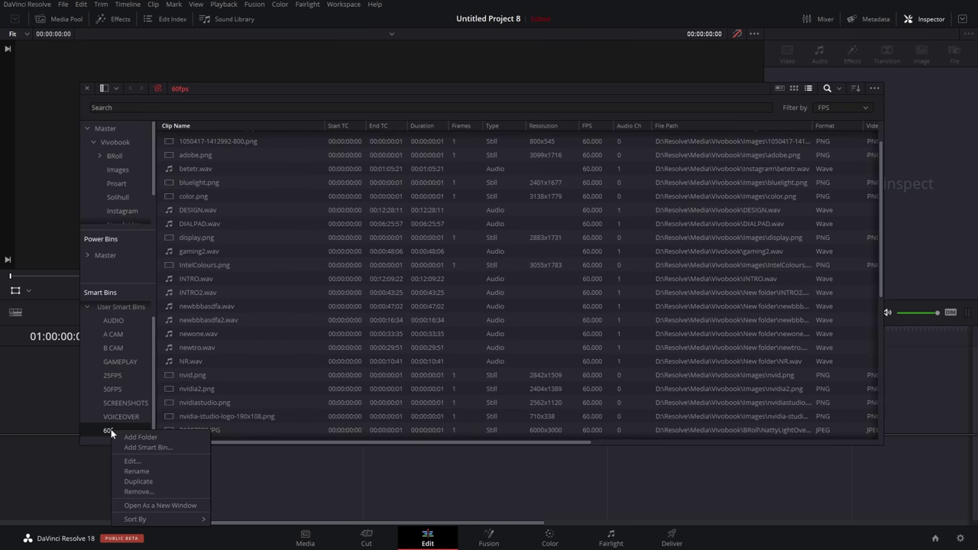
click(149, 462)
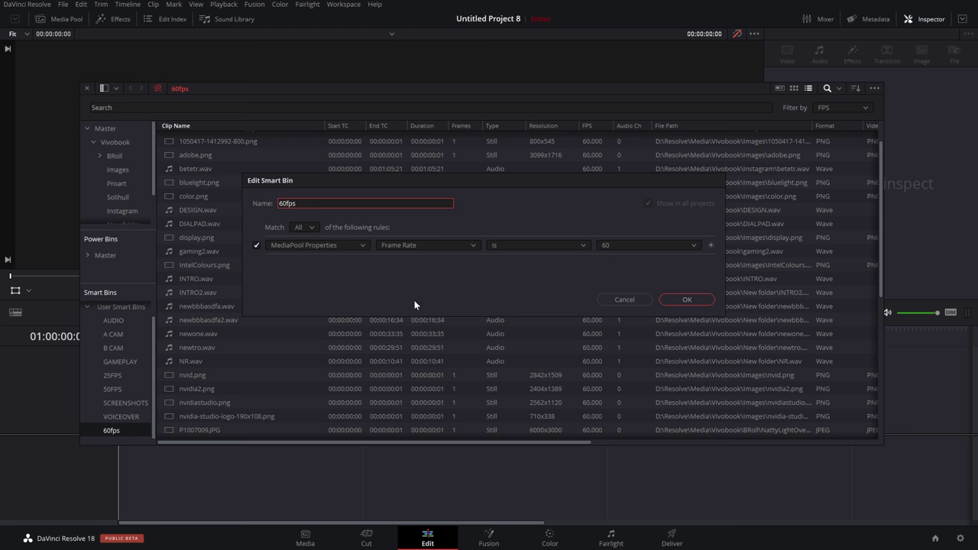
click(711, 246)
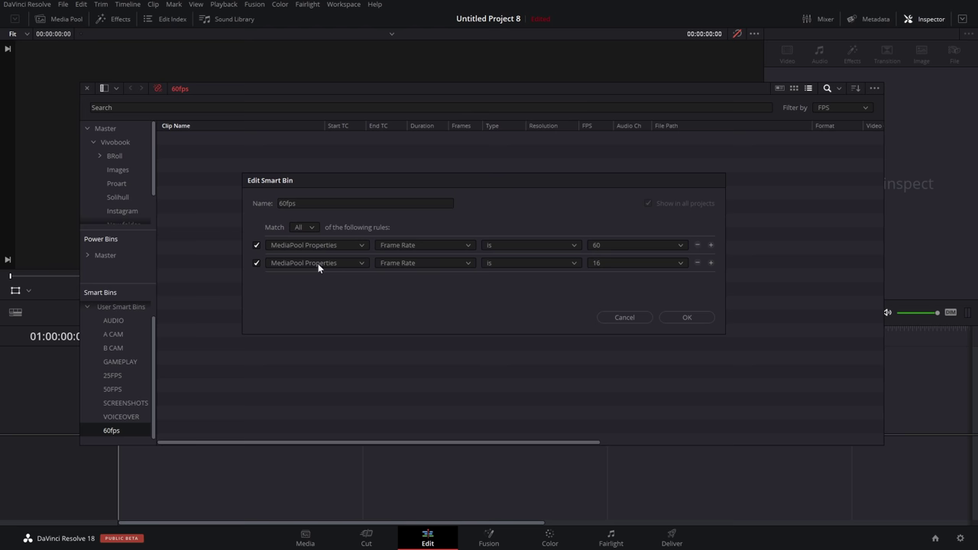
click(412, 264)
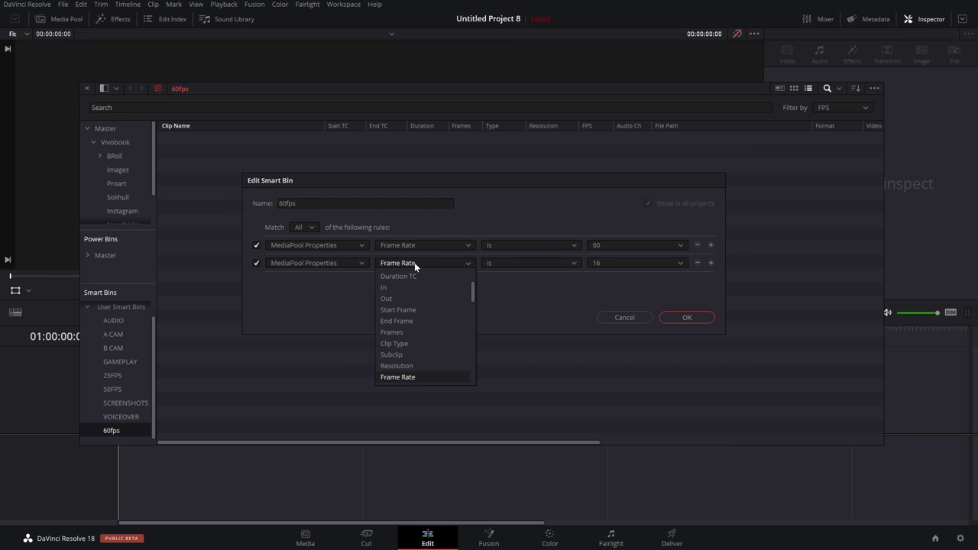
click(403, 367)
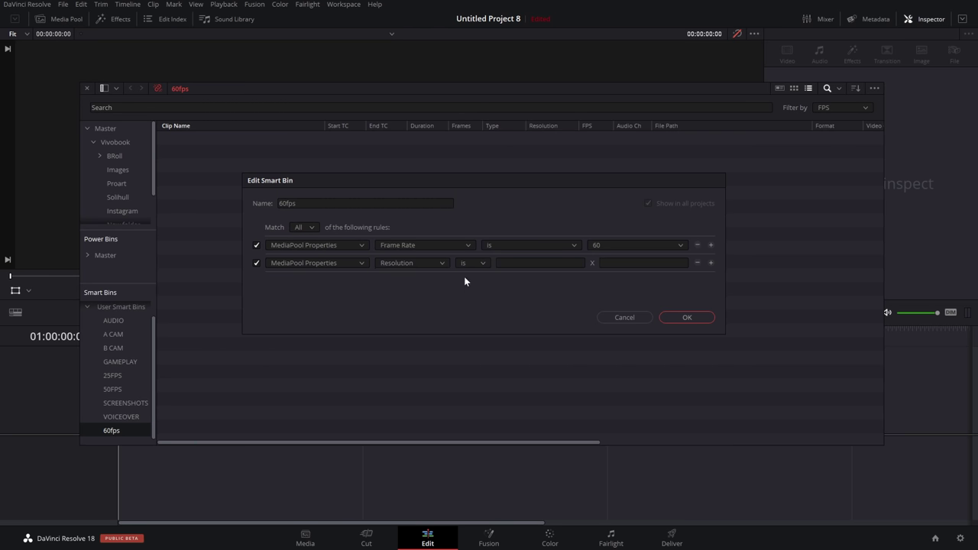
click(546, 266)
text(1920)
key(Tab)
text(1080)
click(620, 317)
- Place P1007057.MOV and P1007058.MOV from the Solihull bin one after the other on a new timeline
click(118, 198)
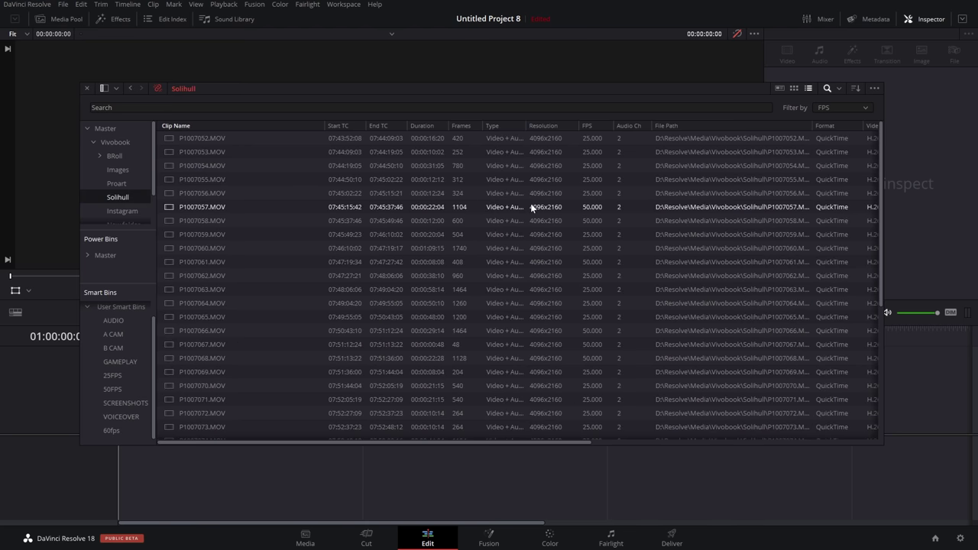
click(530, 203)
shift+click(530, 220)
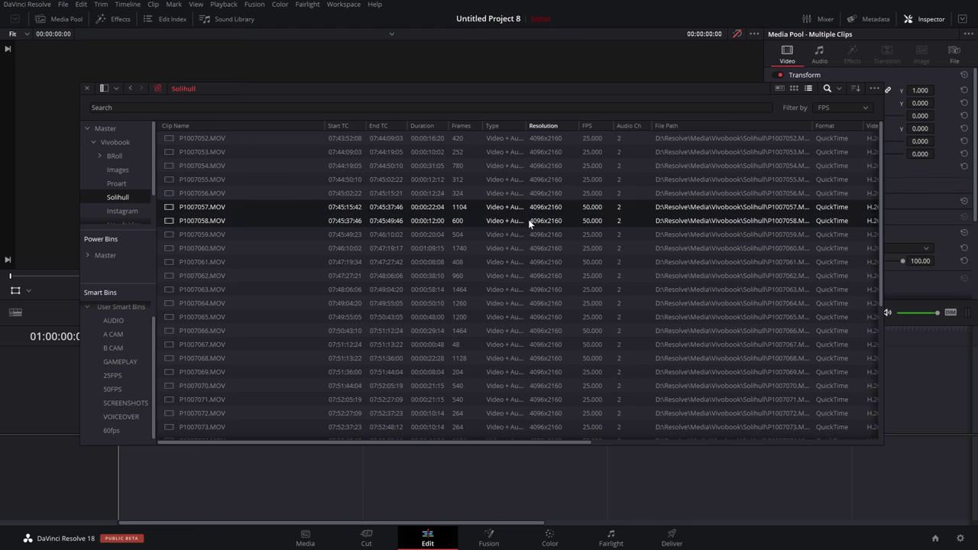
drag(470, 222, 588, 471)
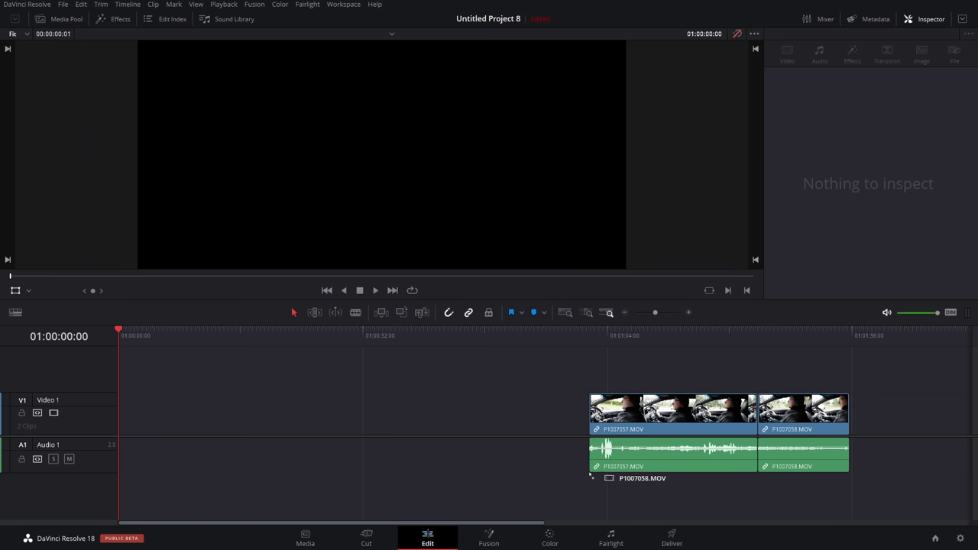
- Set the P1007057.MOV timeline clip's speed to 50% and move the playhead to 01:01:09:11 within it
click(628, 413)
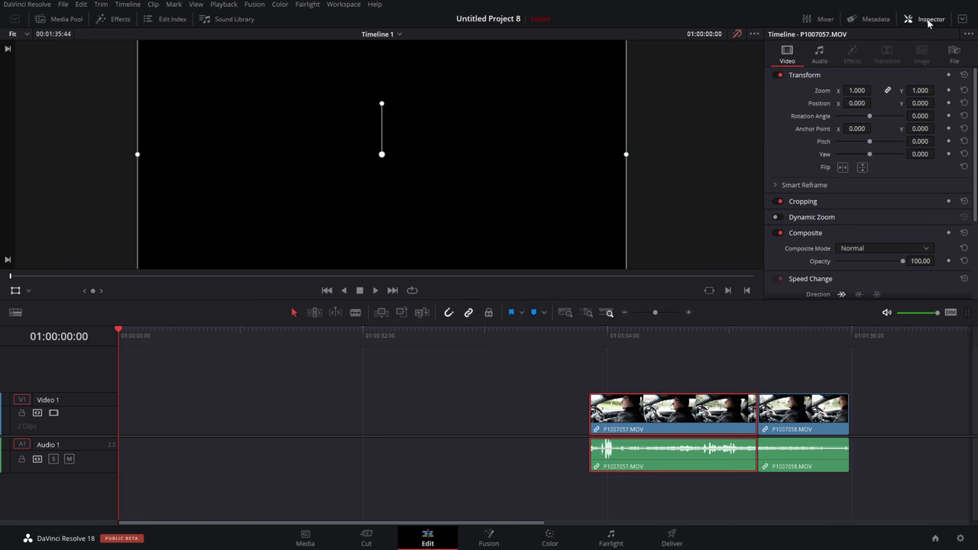
scroll(823, 182, down, 3)
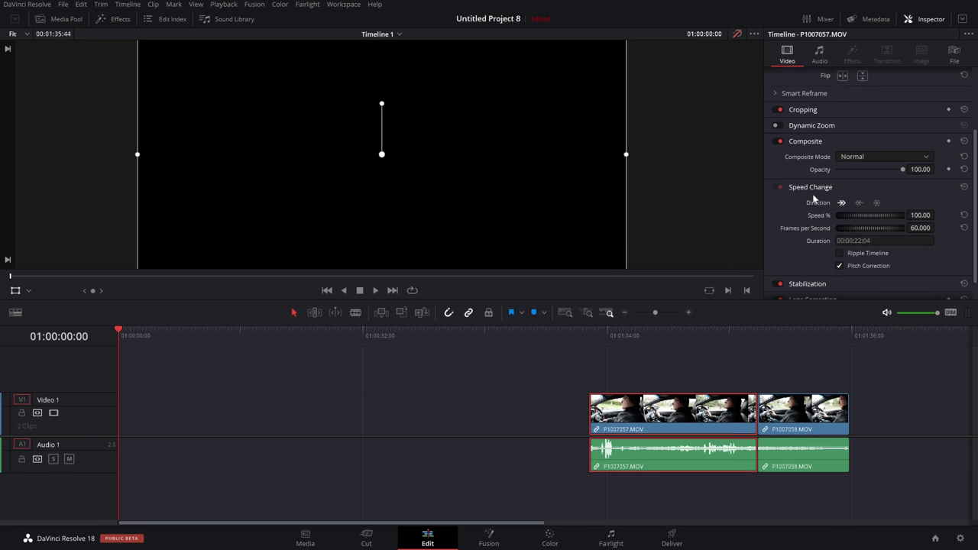
click(916, 215)
text(50)
key(Return)
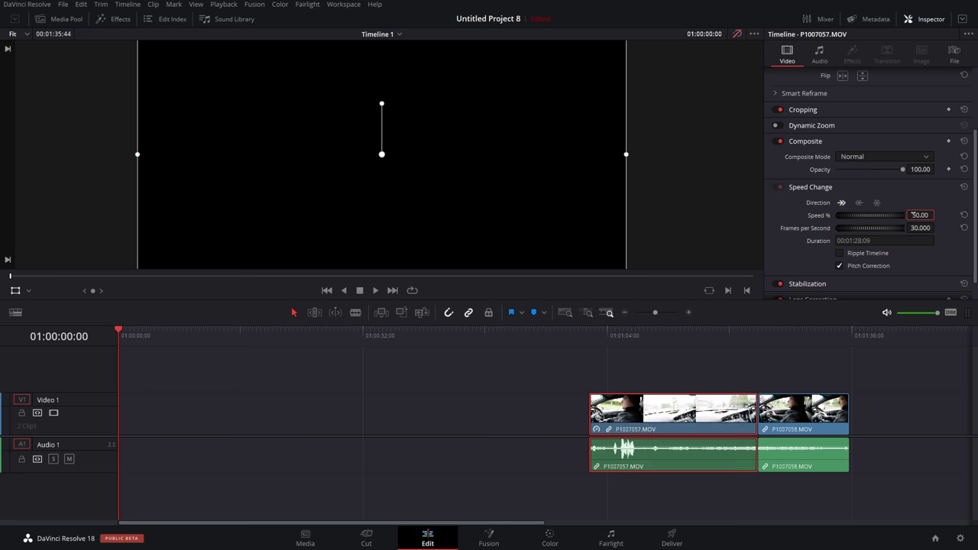
click(642, 336)
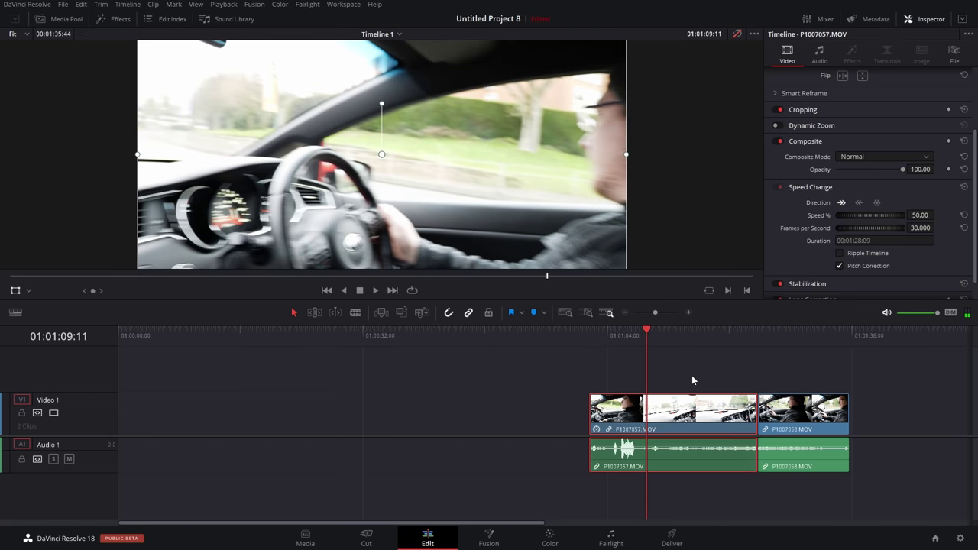
click(691, 376)
- Copy the P1007057.MOV timeline clip and paste its retime effects onto P1007058.MOV
click(683, 416)
key(ctrl+c)
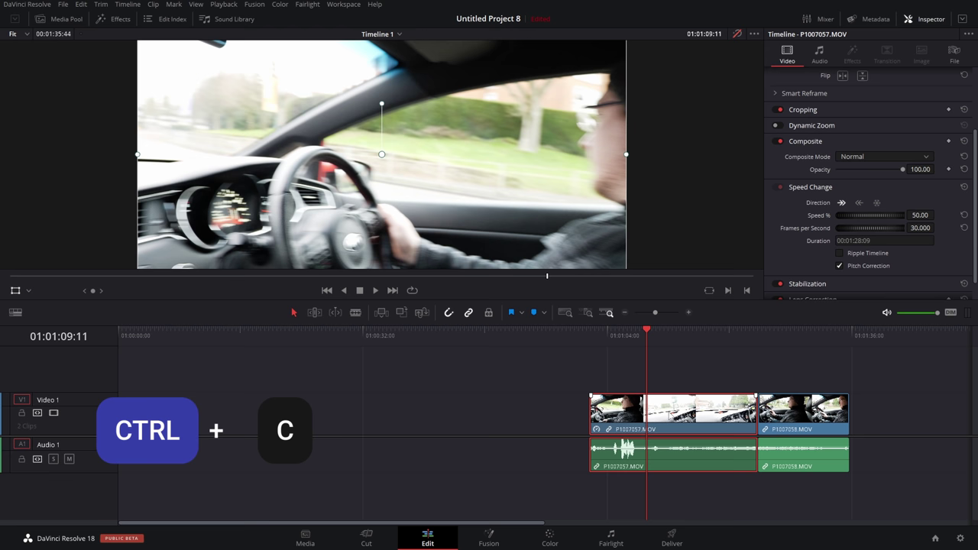
drag(774, 365, 916, 450)
scroll(693, 400, right, 3)
drag(601, 357, 929, 477)
key(alt+v)
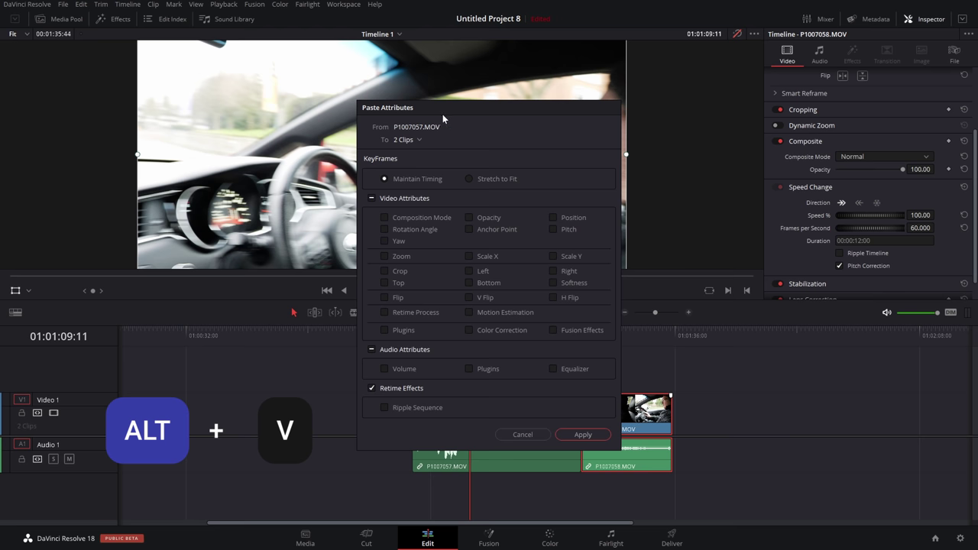
click(385, 408)
click(584, 435)
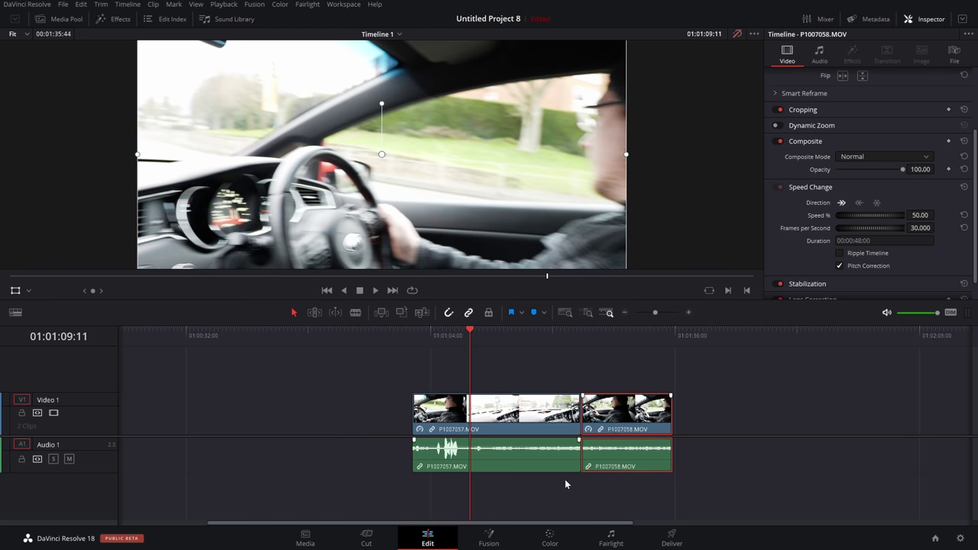
mouse_move(614, 332)
mouse_down()
mouse_move(655, 332)
mouse_move(610, 332)
mouse_up()
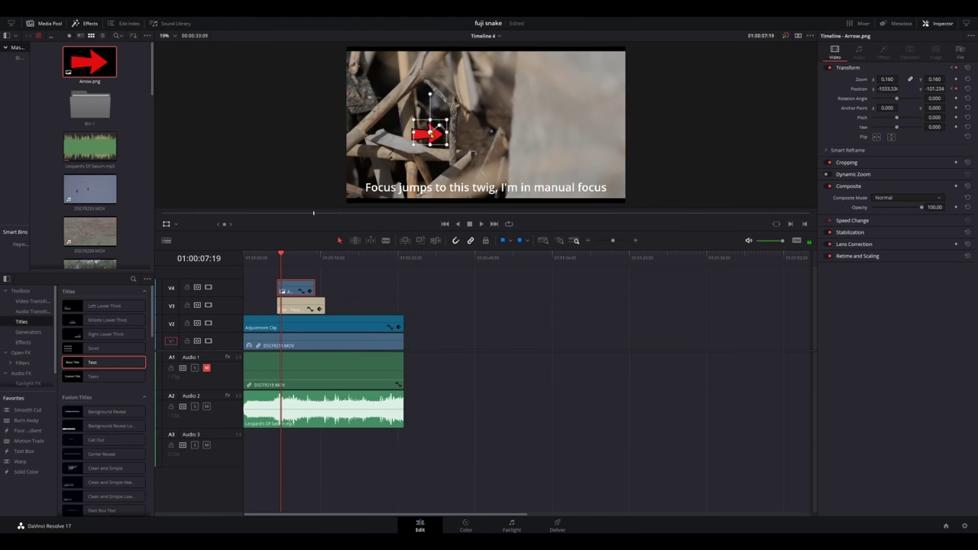
- Reposition the Arrow.png overlay slightly higher beside the twig in the fuji snake project and play the timeline
mouse_move(430, 134)
mouse_down()
mouse_move(409, 134)
mouse_move(443, 142)
mouse_move(430, 129)
mouse_up()
key(space)
key(space)
key(space)
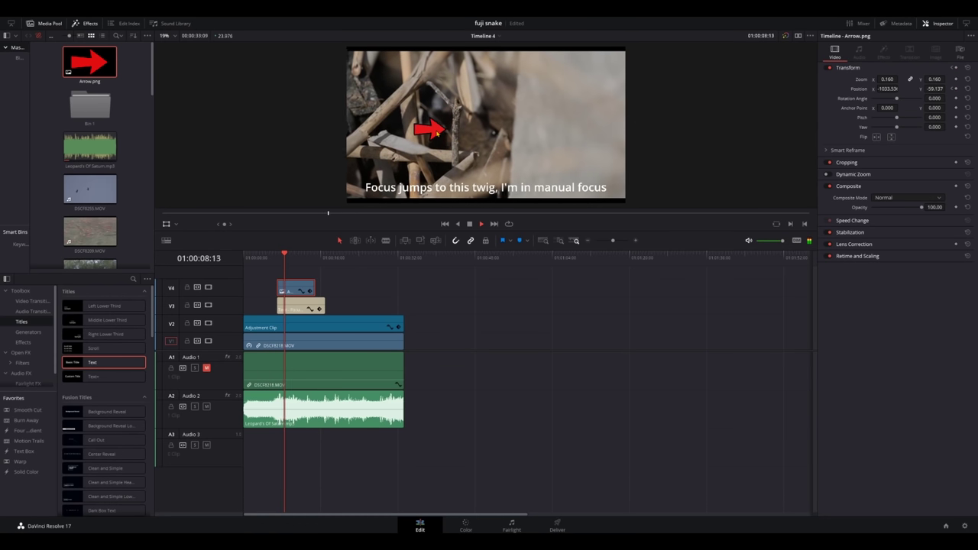
- Stop playback and nudge the Arrow.png overlay slightly higher beside the twig at about 01:00:08:13
key(space)
drag(432, 130, 432, 129)
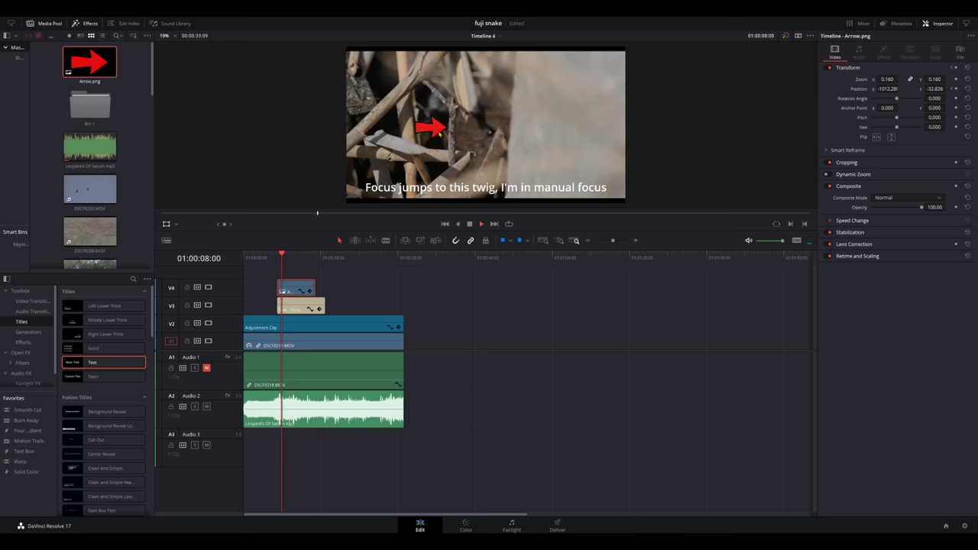
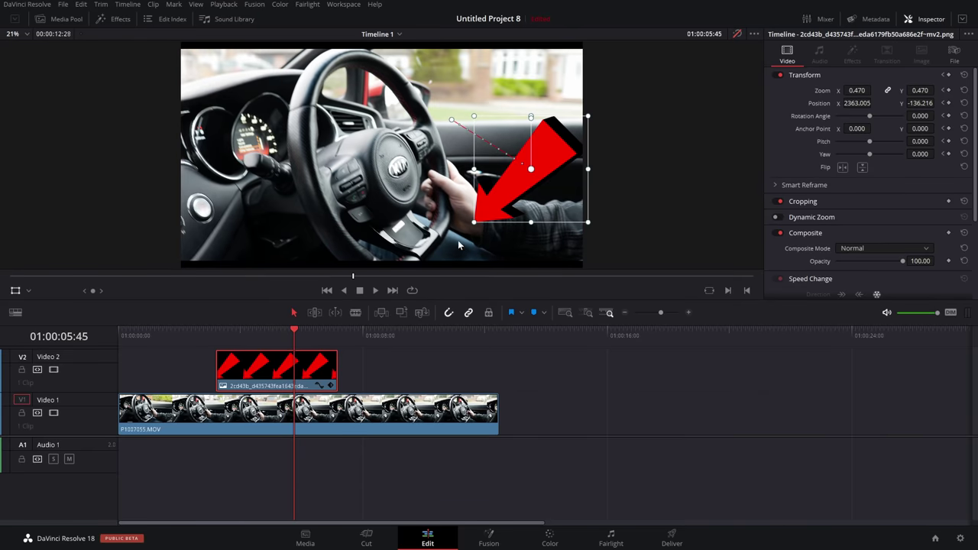
- In Untitled Project 8, move the red arrow to about X -202, Y 477 at 01:00:06:40 and play its animation from the overlay's start
drag(501, 205, 344, 144)
click(322, 336)
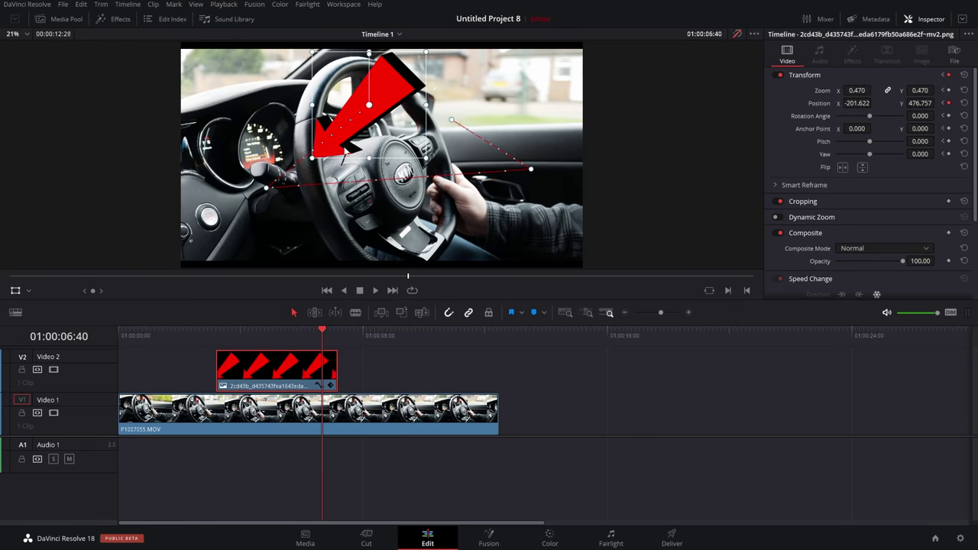
drag(255, 334, 219, 334)
key(space)
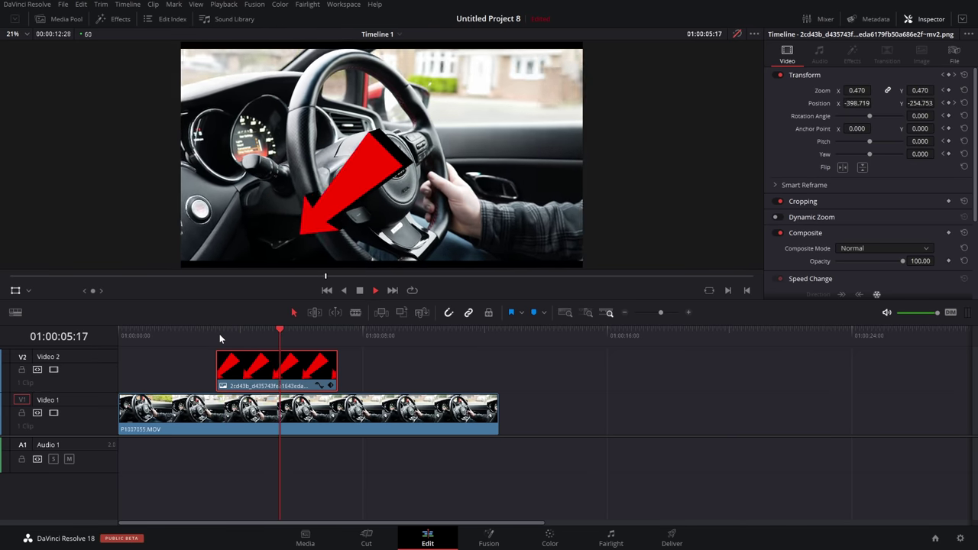
key(space)
click(220, 334)
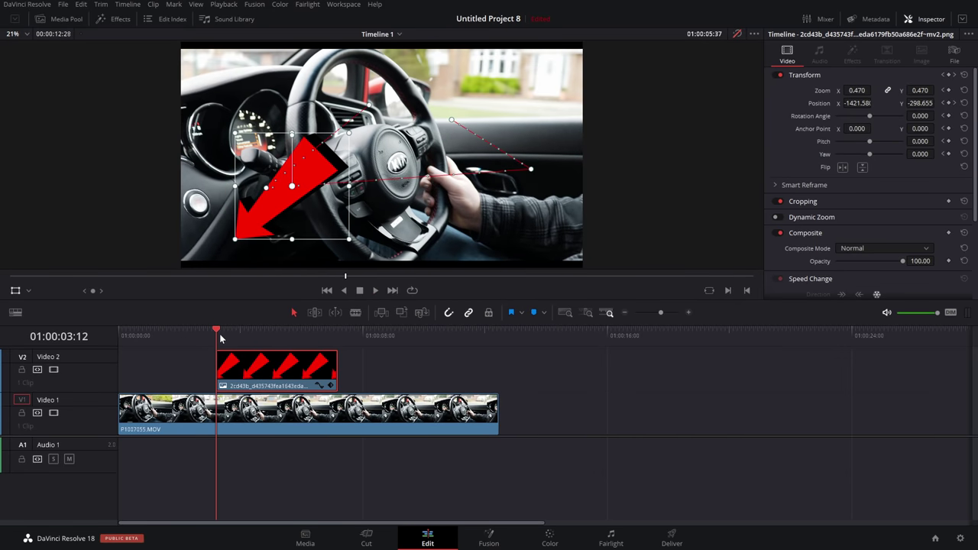
- Add a transform keyframe to the red arrow at 01:00:03:12 and move the arrow to about X -1524, Y -457 at 01:00:05:16
click(951, 75)
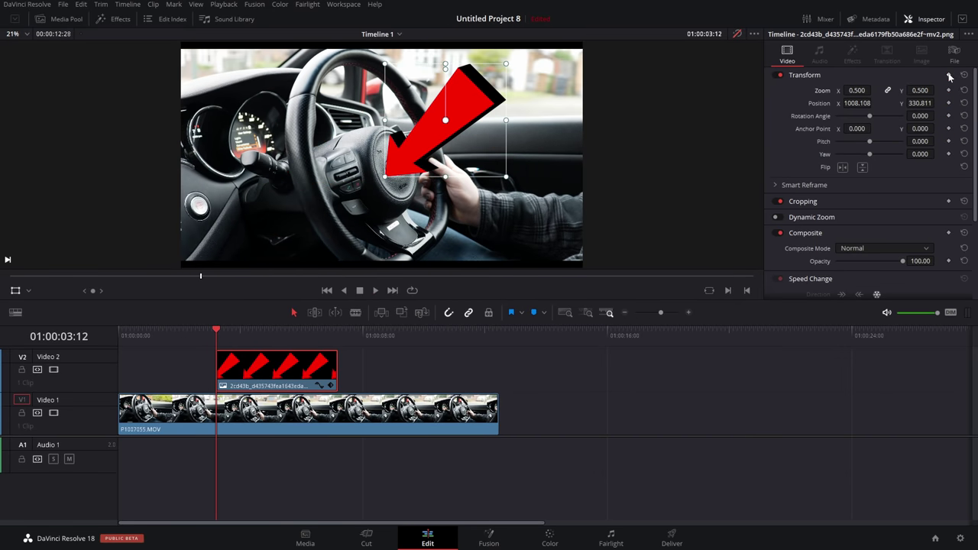
drag(221, 339, 278, 334)
drag(440, 140, 280, 221)
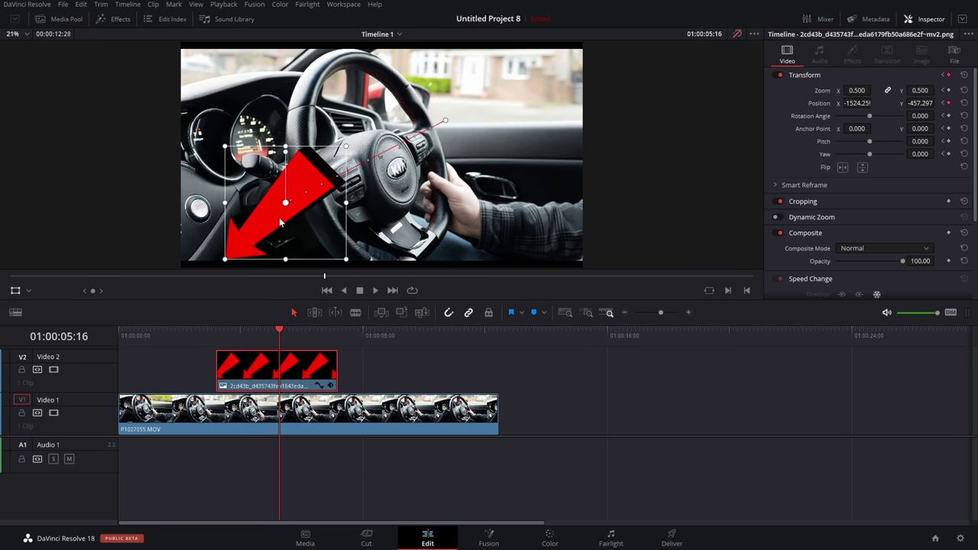
- Shift the red arrow to about X -1586, Y -525 at its 01:00:05:16 keyframe and up toward the speedometer at 01:00:06:53
drag(277, 338, 326, 334)
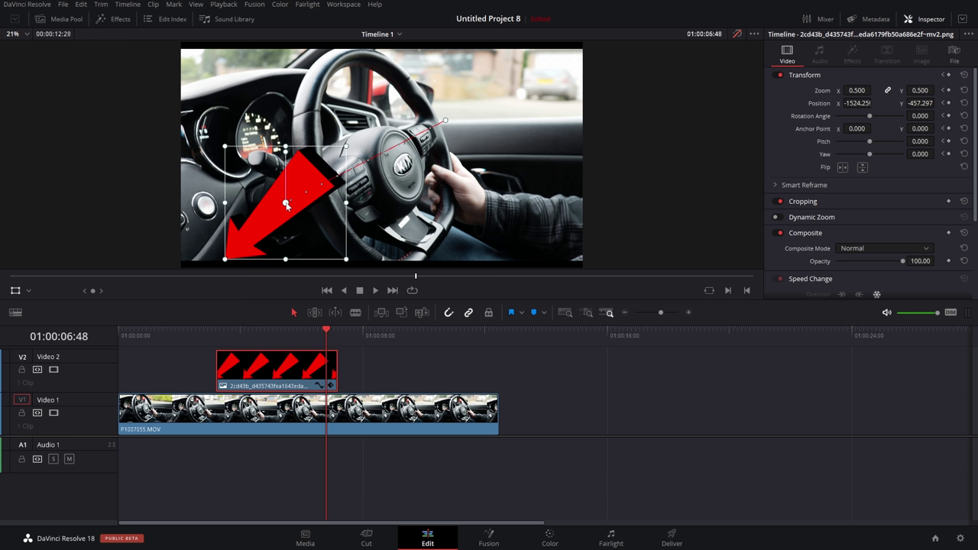
key([)
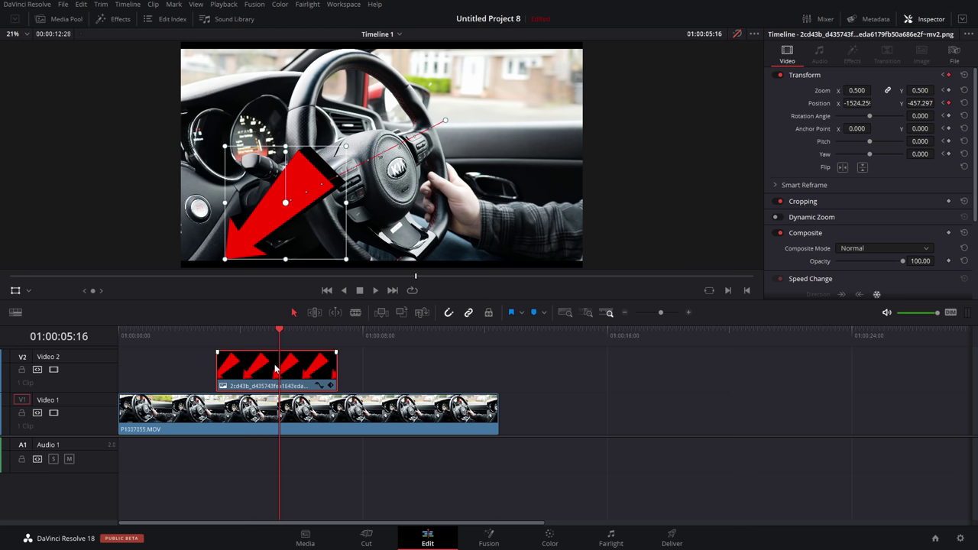
drag(281, 338, 327, 333)
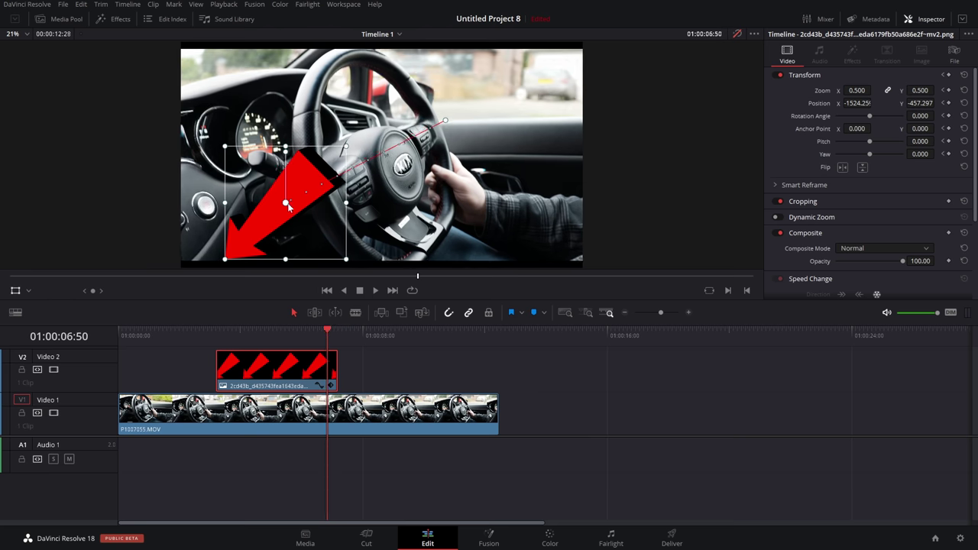
key([)
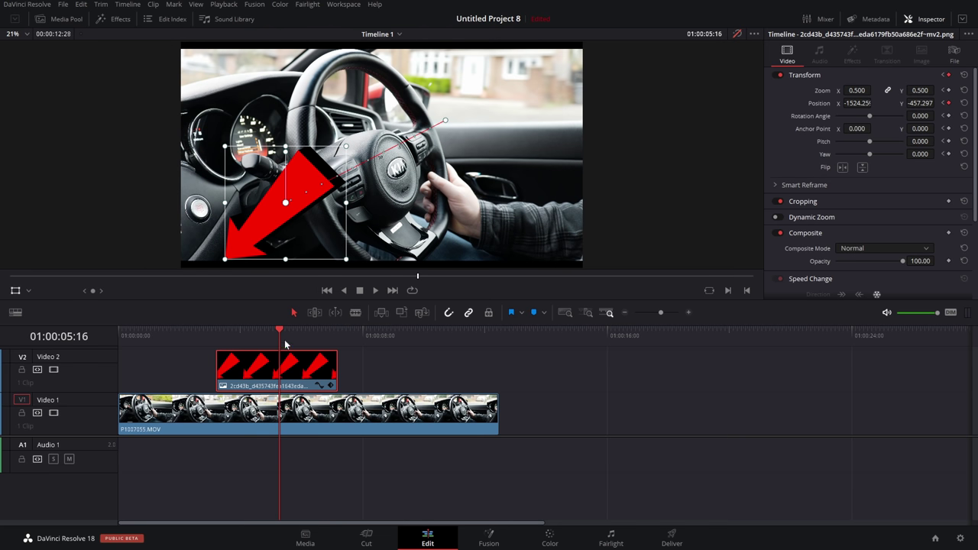
drag(285, 345, 326, 336)
key([)
mouse_move(286, 204)
mouse_down()
mouse_move(270, 185)
mouse_move(262, 115)
mouse_move(299, 220)
mouse_move(255, 163)
mouse_move(254, 104)
mouse_move(282, 211)
mouse_up()
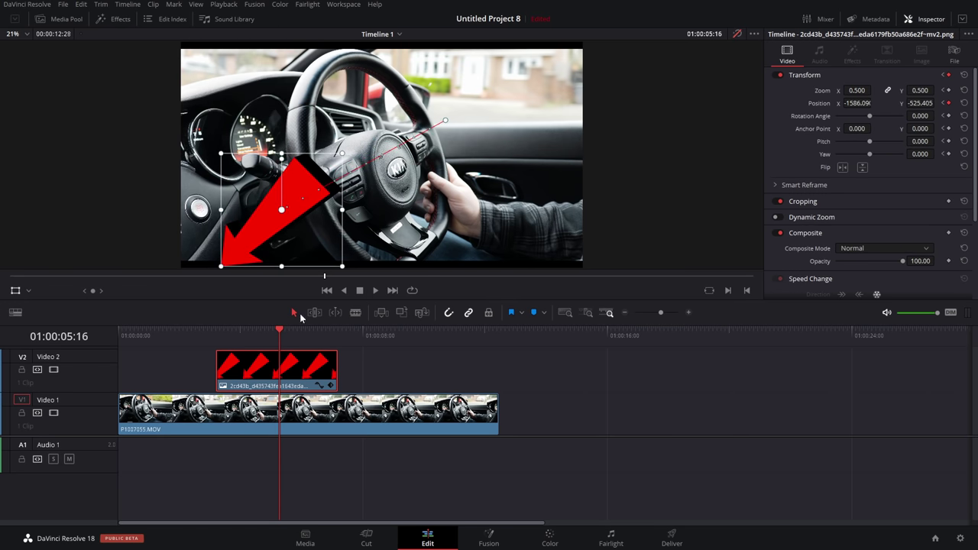
drag(282, 341, 328, 335)
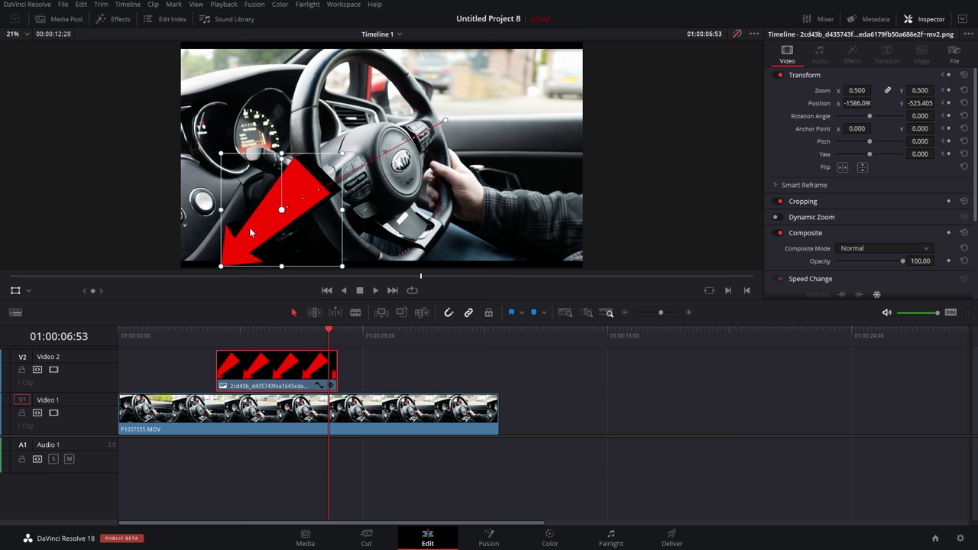
drag(237, 257, 261, 151)
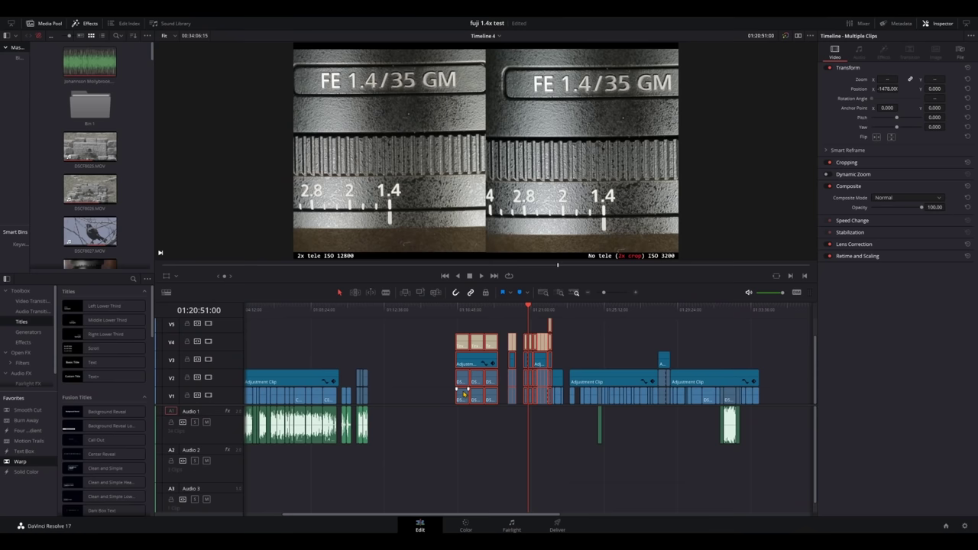
- In the fuji 1.4x test project, try to move the selected block of video, title and adjustment clips earlier on the timeline
drag(409, 382, 364, 368)
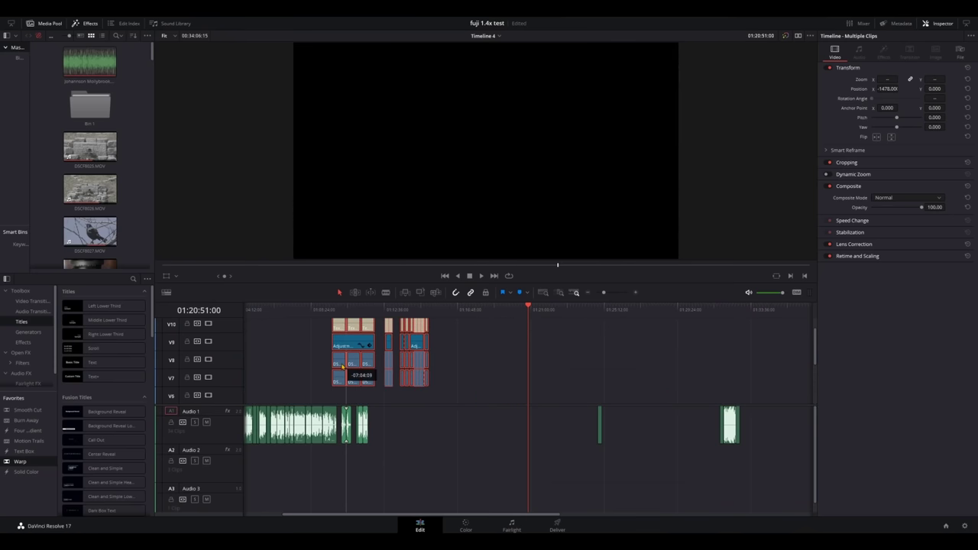
drag(321, 398, 322, 412)
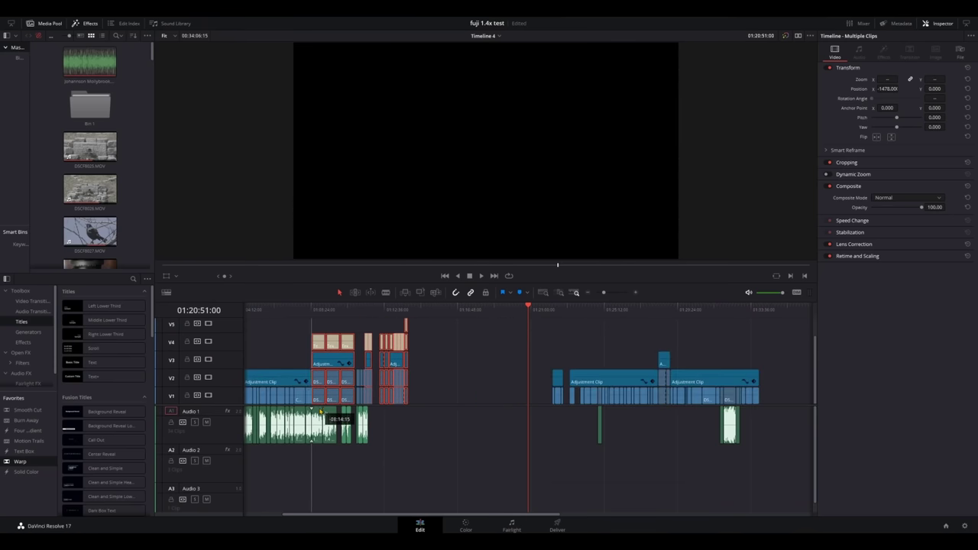
drag(317, 378, 309, 370)
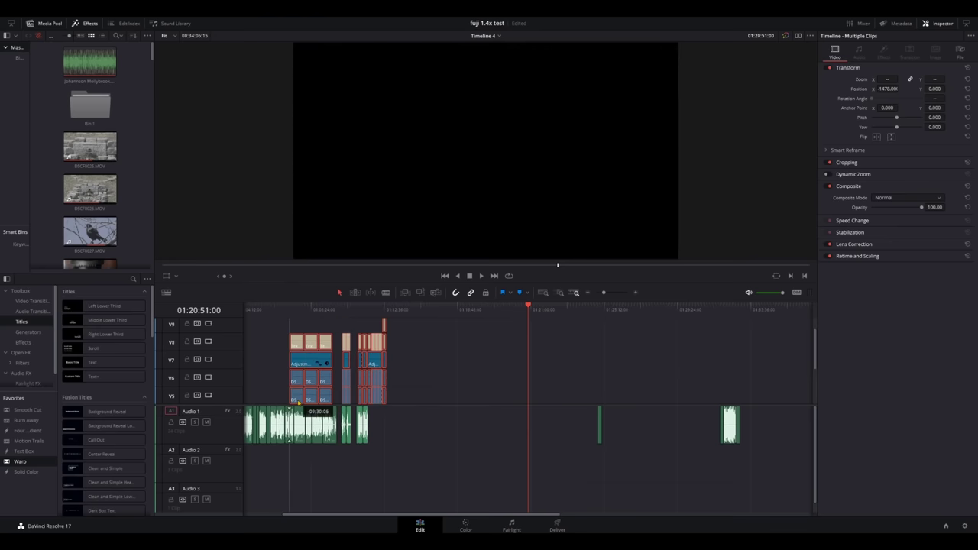
drag(298, 402, 324, 411)
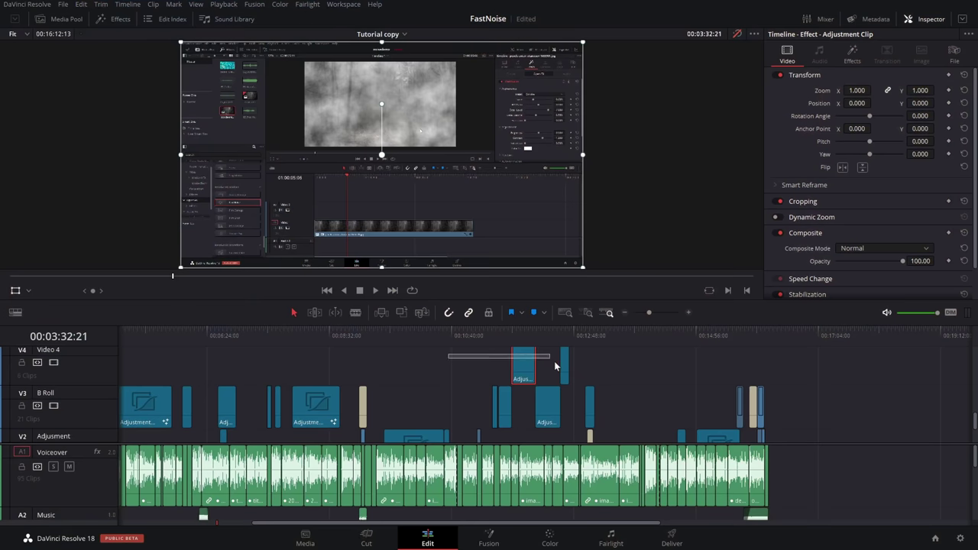
- In the FastNoise project, select the clips on B Roll and Video 4 between about 00:11:20:00 and 00:12:40:00 and move them two tracks up
drag(449, 354, 572, 425)
key(alt+Up)
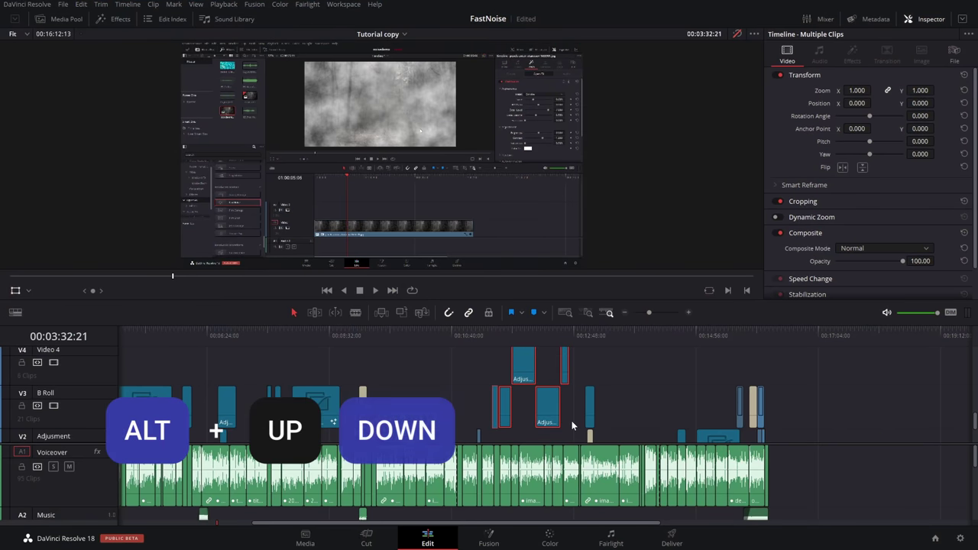
key(alt+Up)
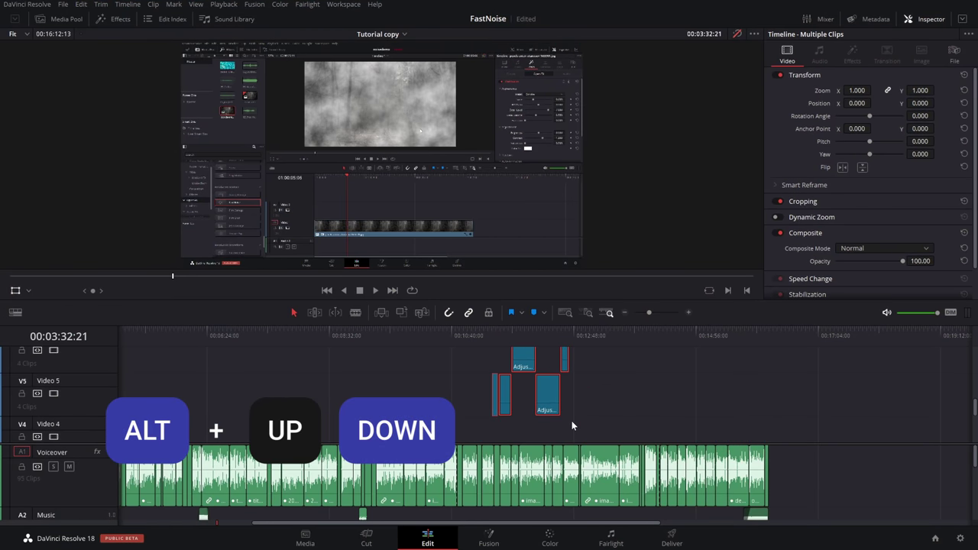
- Shift the selected clips down and back up through the tracks, leaving them on Video 4 and Video 5
key(alt+Down)
key(alt+Down)
key(alt+Down)
key(alt+Down)
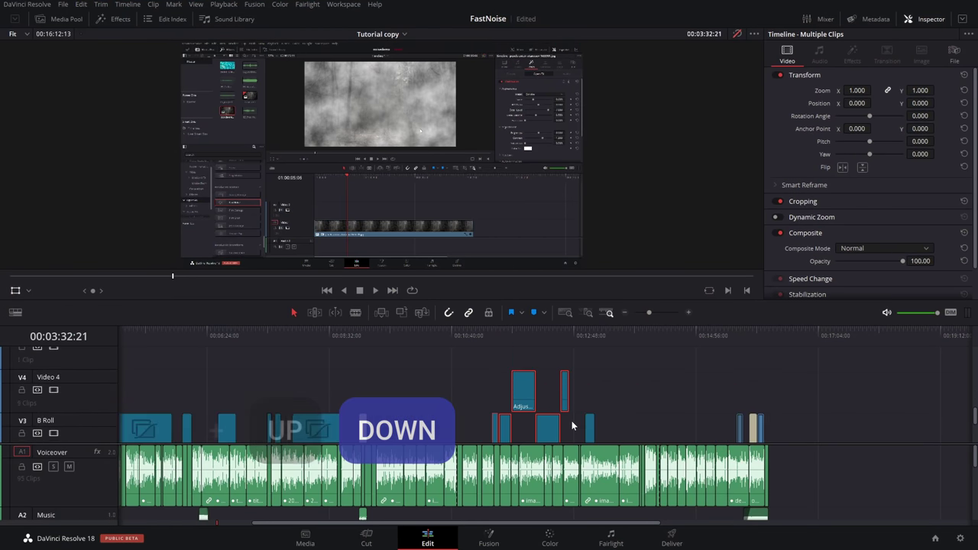
key(alt+Down)
key(alt+Up)
key(alt+Up)
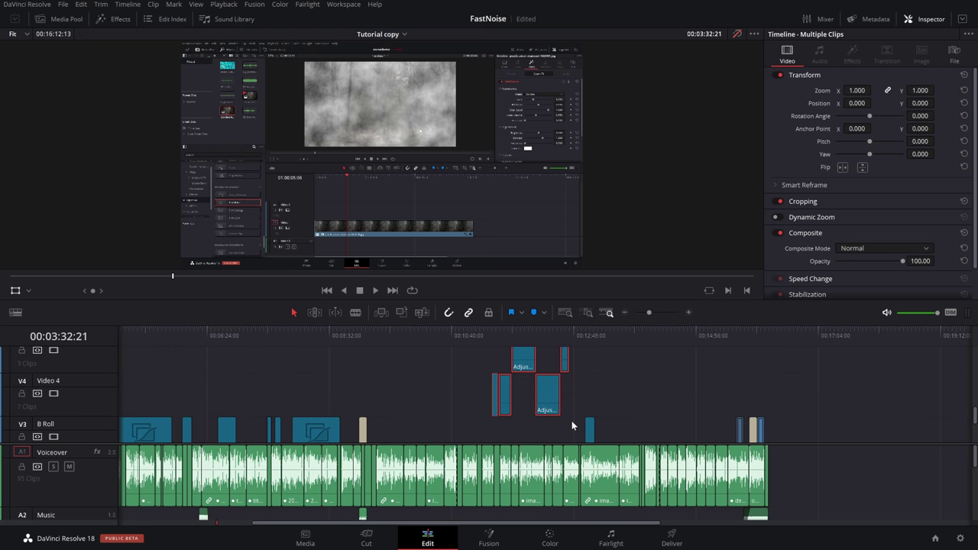